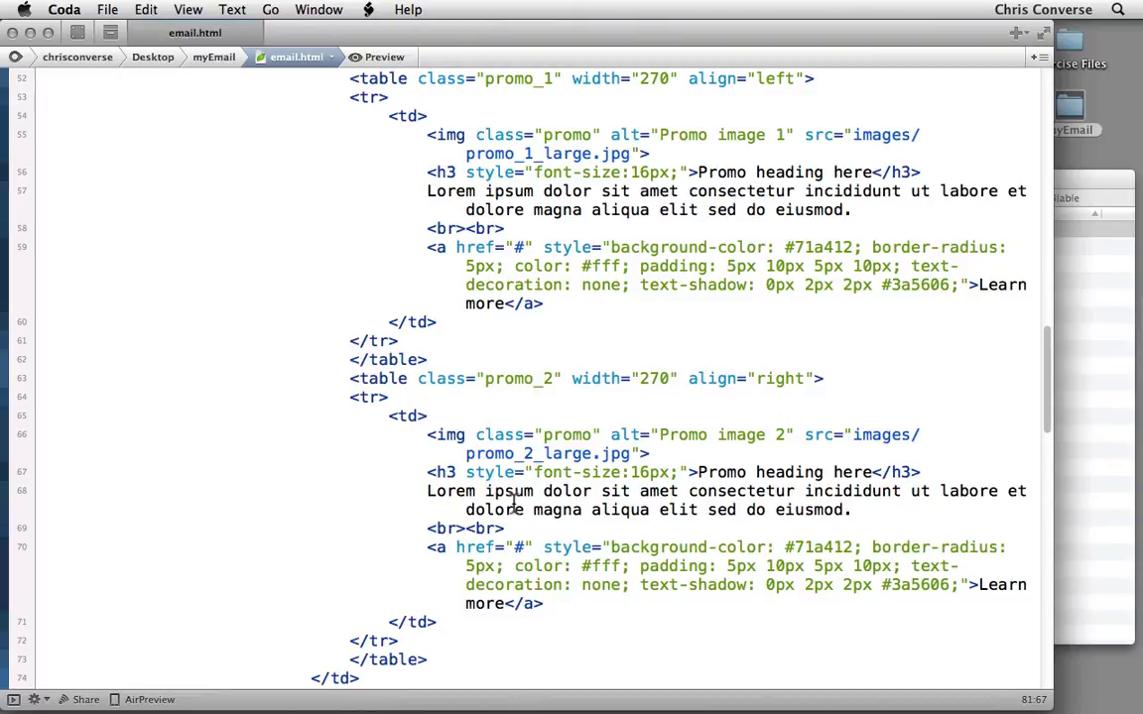
pyautogui.scroll(5, 514, 504)
pyautogui.scroll(5, 514, 504)
pyautogui.scroll(5, 514, 504)
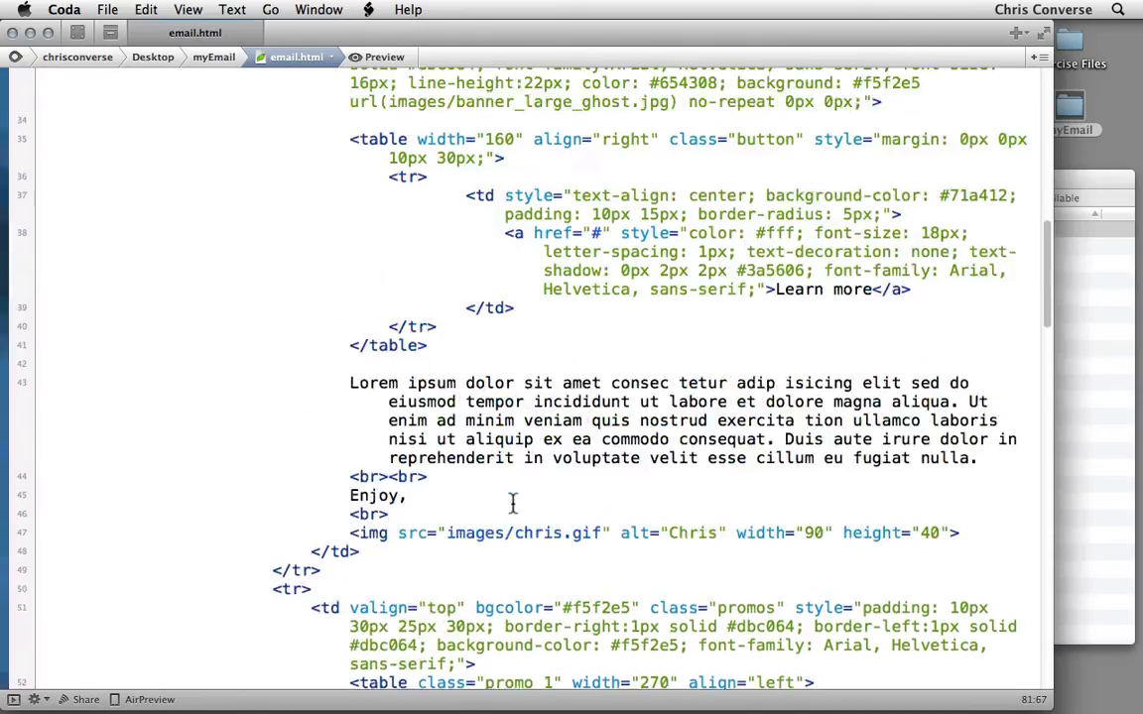
pyautogui.scroll(5, 514, 504)
pyautogui.scroll(8, 513, 504)
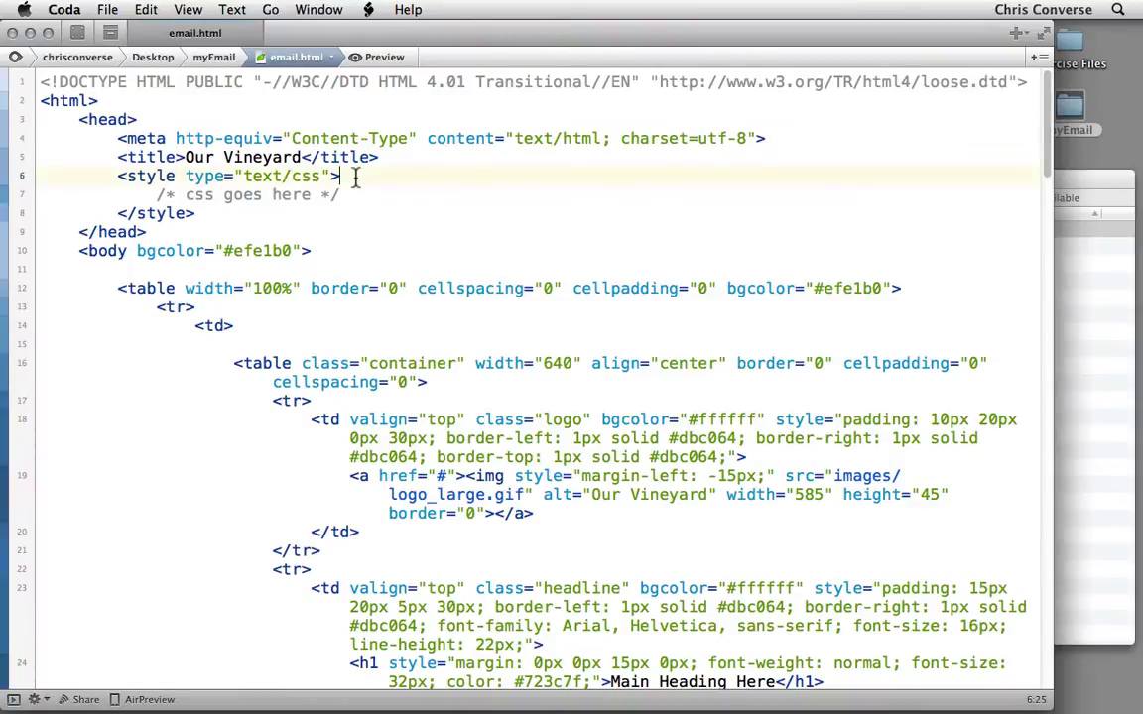
# Replace the '/* css goes here */' comment with an indented line for a media query
pyautogui.click(39, 194)
pyautogui.hotkey('shift', 'Down')
pyautogui.press('BackSpace')
pyautogui.press('Return')
pyautogui.press('Return')
pyautogui.press('Return')
pyautogui.press('Up')
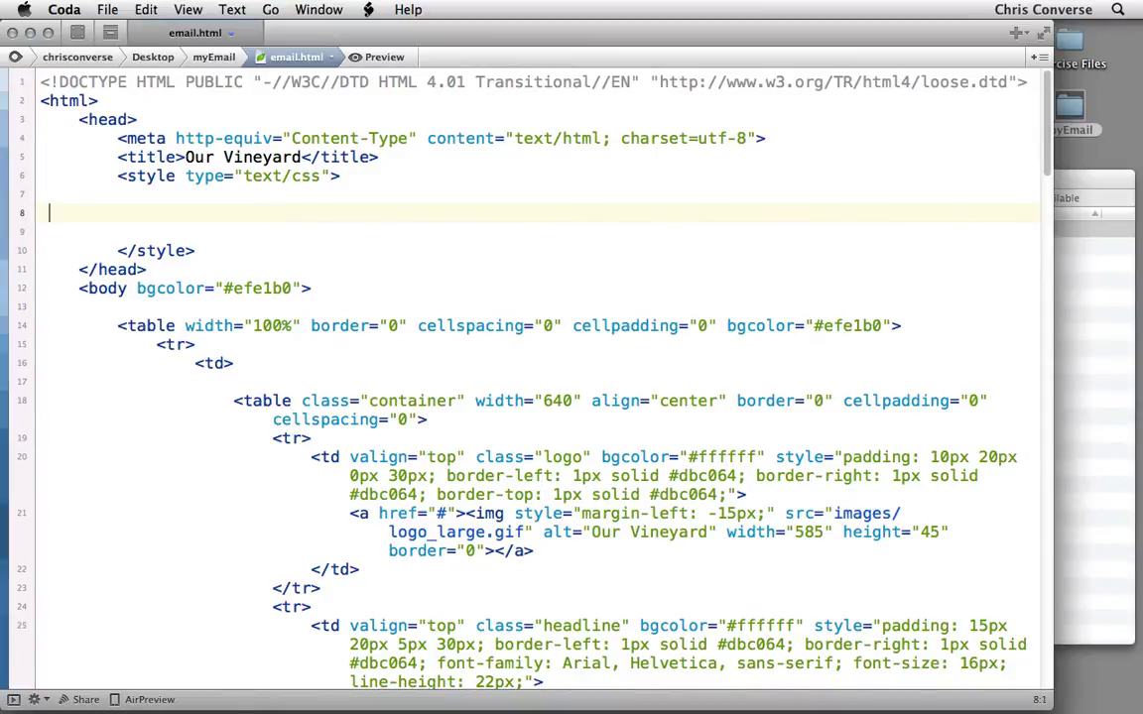
pyautogui.press('Tab')
pyautogui.press('Tab')
pyautogui.press('Tab')
pyautogui.write('@media only ')
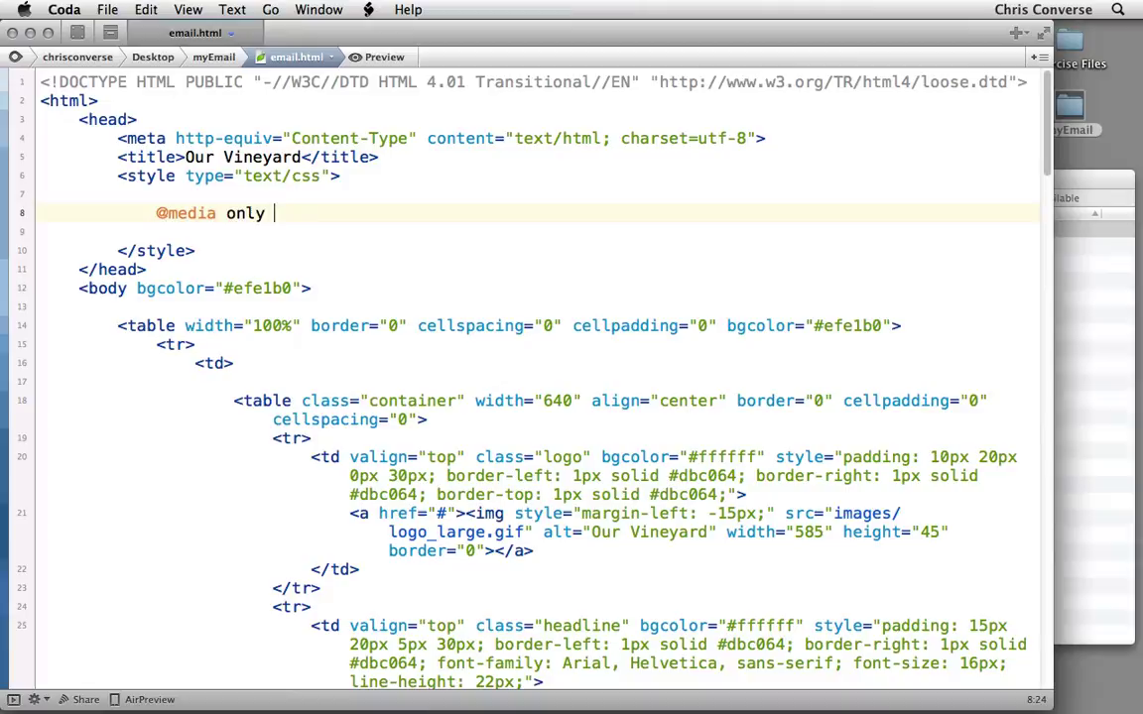
pyautogui.write('screen an')
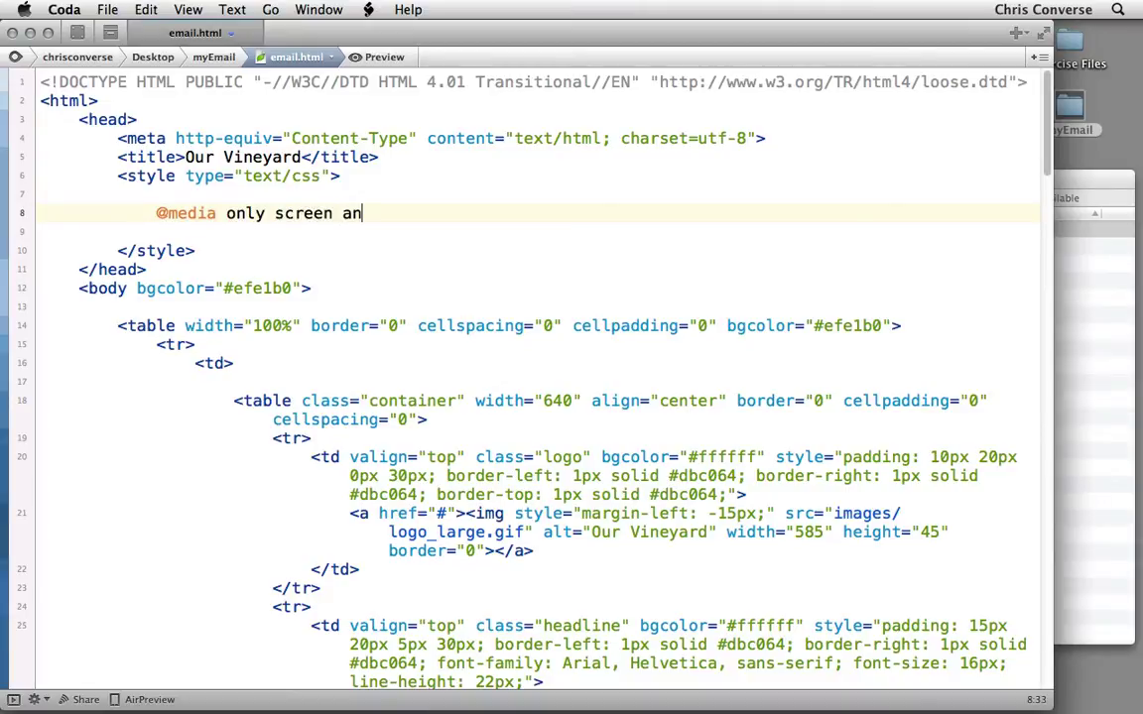
pyautogui.write('d (max-wi')
pyautogui.write('dth: 6')
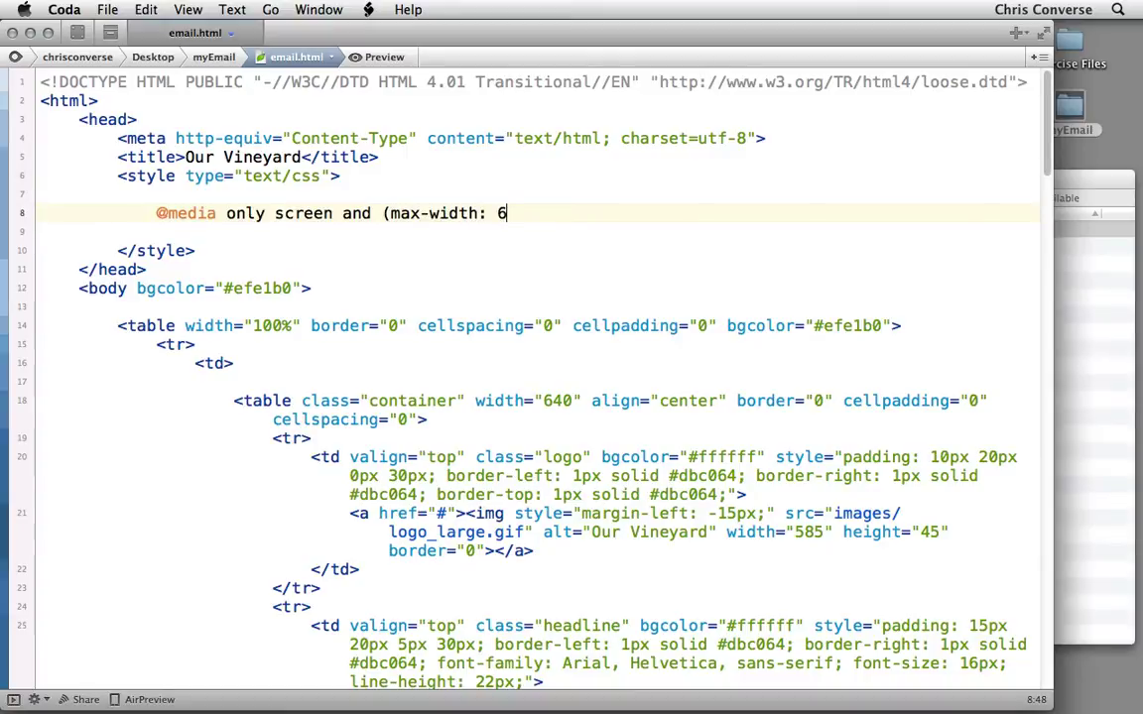
pyautogui.write('60px)')
pyautogui.write(' {')
pyautogui.press('Return')
pyautogui.press('Tab')
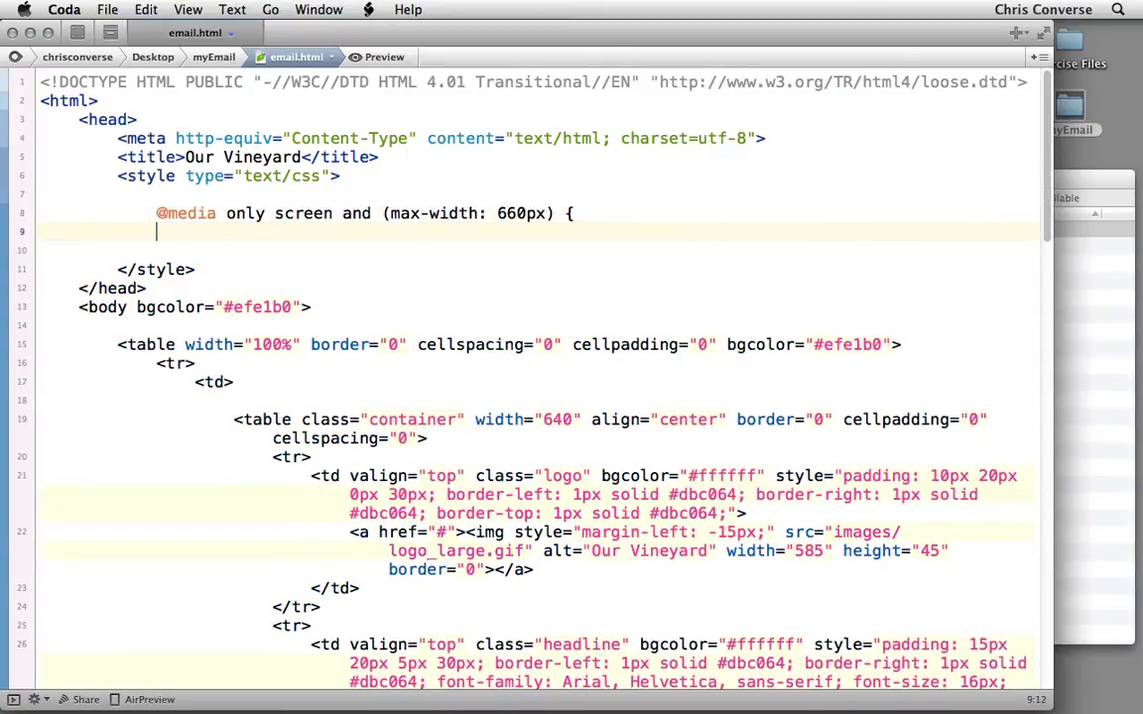
pyautogui.press('Tab')
pyautogui.press('Tab')
pyautogui.press('Tab')
pyautogui.press('Tab')
pyautogui.press('Return')
pyautogui.press('Tab')
pyautogui.press('Tab')
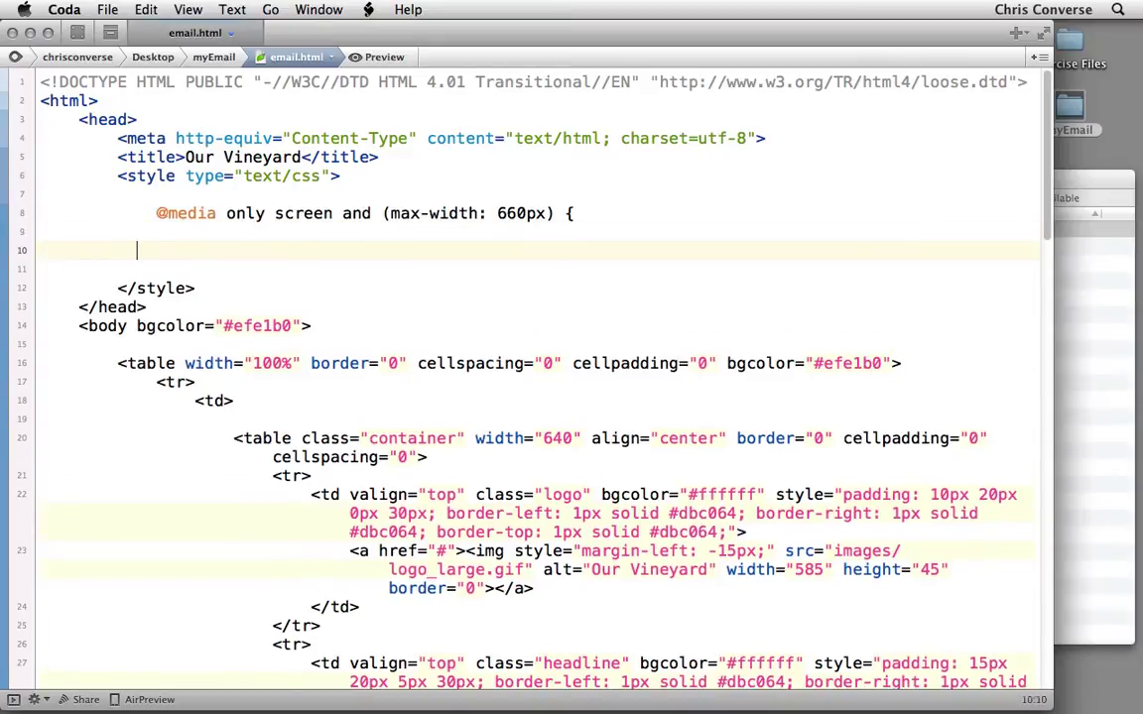
pyautogui.press('Tab')
pyautogui.write('}')
pyautogui.press('Return')
pyautogui.press('Tab')
pyautogui.press('Tab')
pyautogui.press('Return')
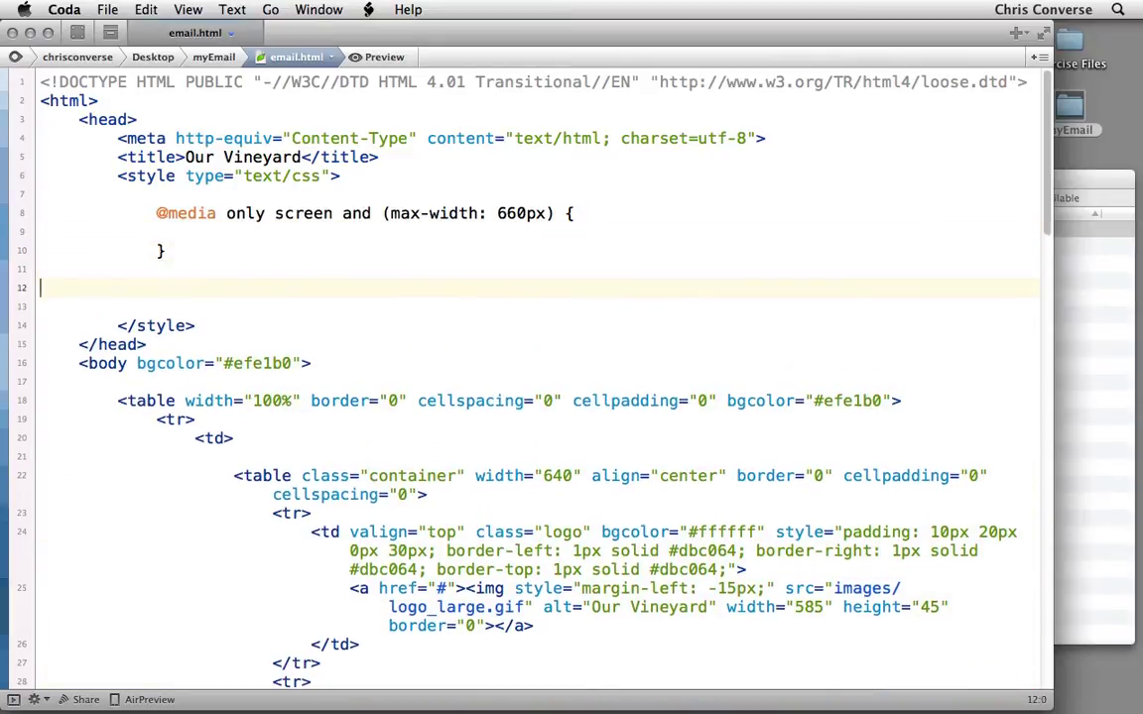
pyautogui.press('Tab')
pyautogui.press('Tab')
pyautogui.press('Tab')
pyautogui.press('Tab')
pyautogui.press('Tab')
pyautogui.write('@m')
pyautogui.write('edia onl')
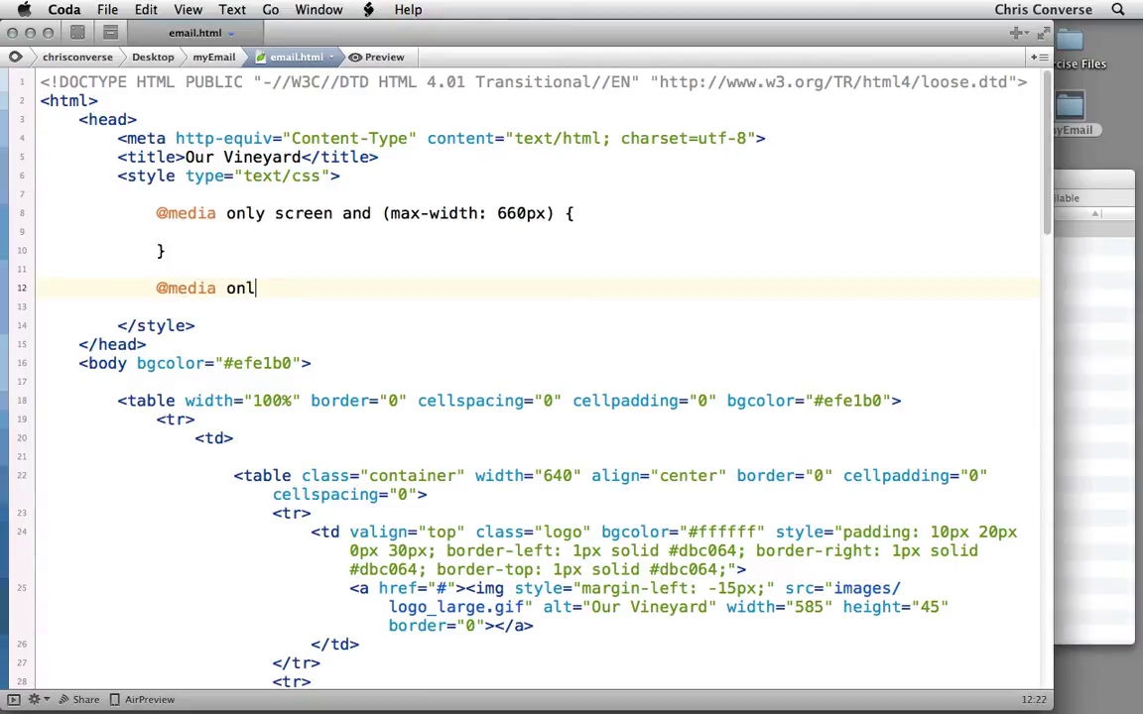
pyautogui.write('y screen ')
pyautogui.write('and (')
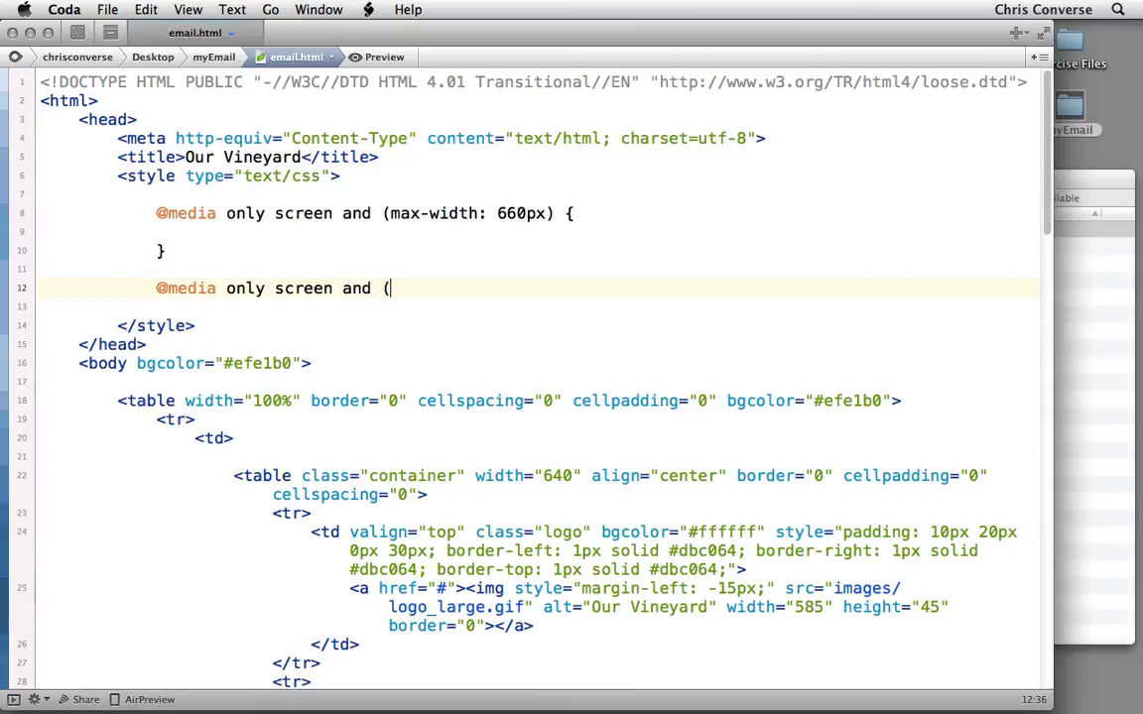
pyautogui.write('max-wi')
pyautogui.write('dth: ')
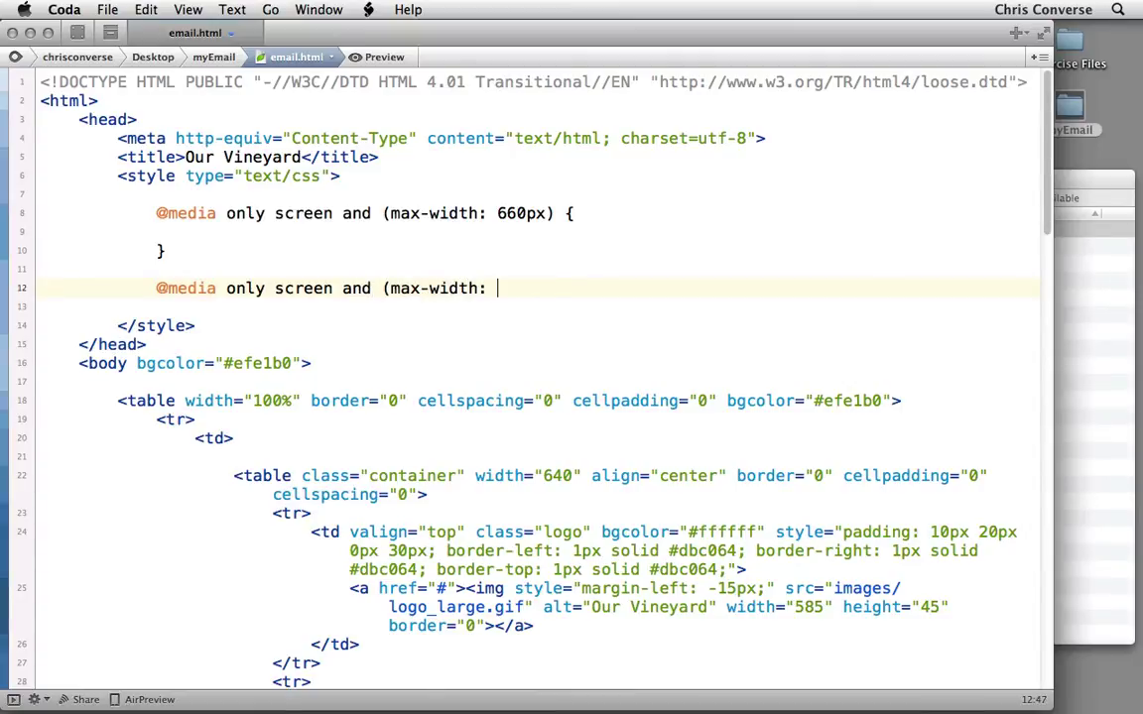
pyautogui.write('510px)')
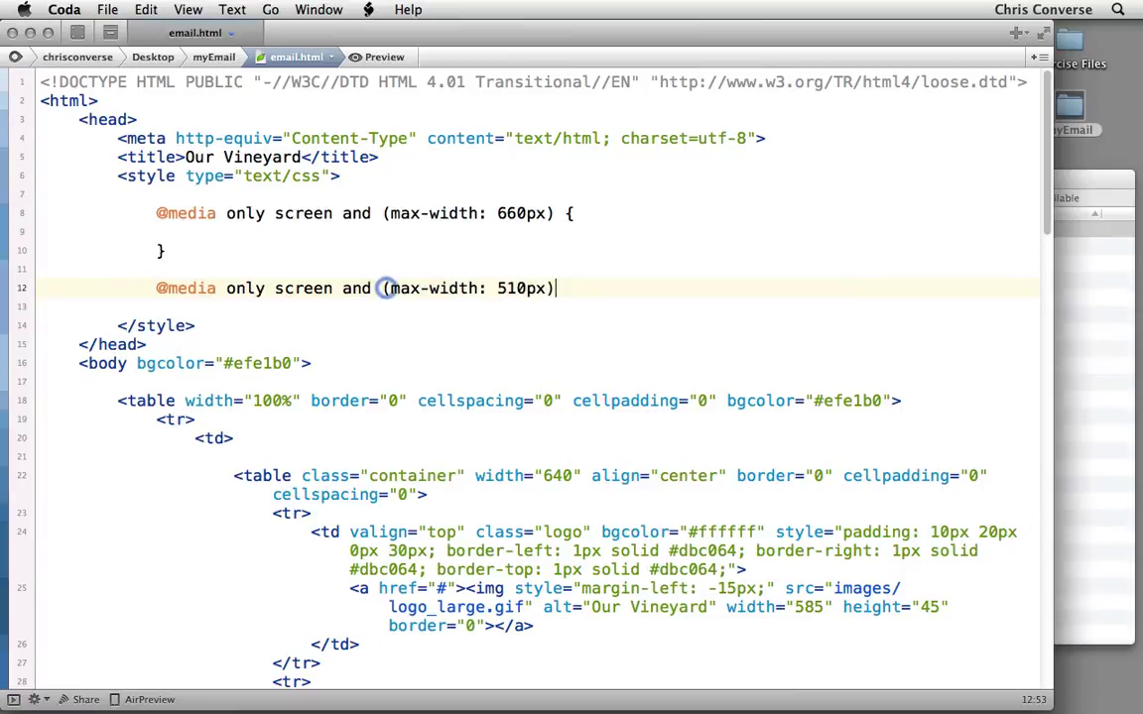
pyautogui.write(' {')
pyautogui.press('Return')
pyautogui.press('Tab')
pyautogui.press('Tab')
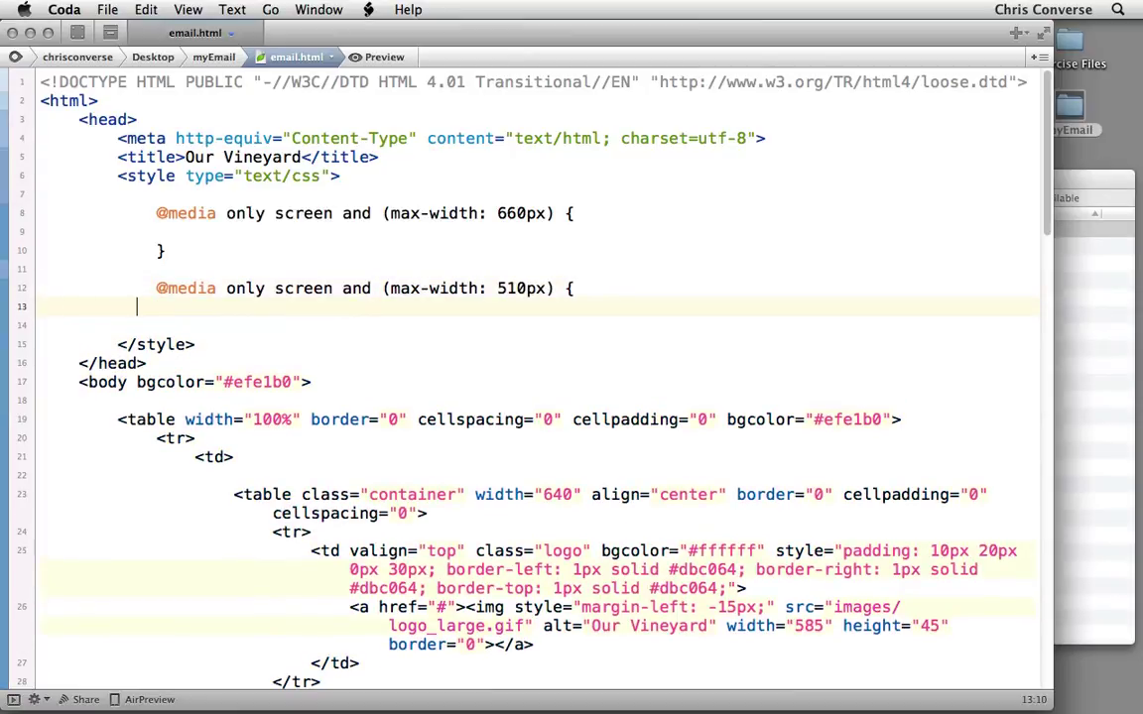
pyautogui.press('Tab')
pyautogui.press('Tab')
pyautogui.press('Return')
pyautogui.press('Tab')
pyautogui.press('Tab')
pyautogui.press('Tab')
pyautogui.press('Tab')
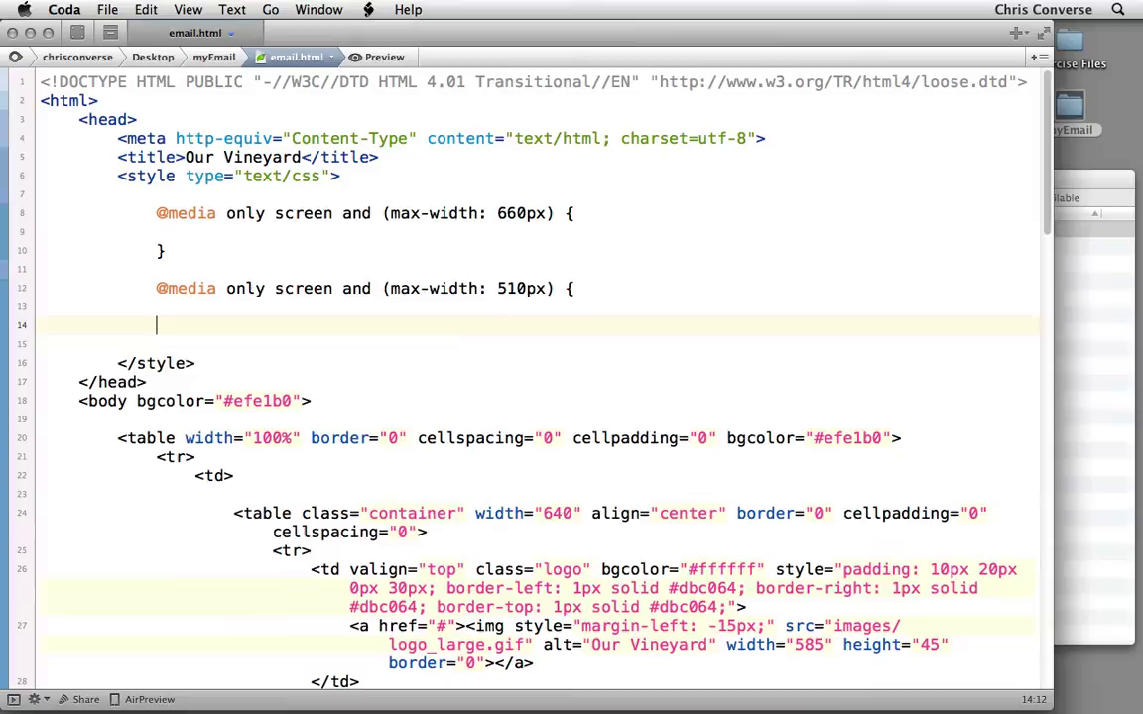
pyautogui.write('}')
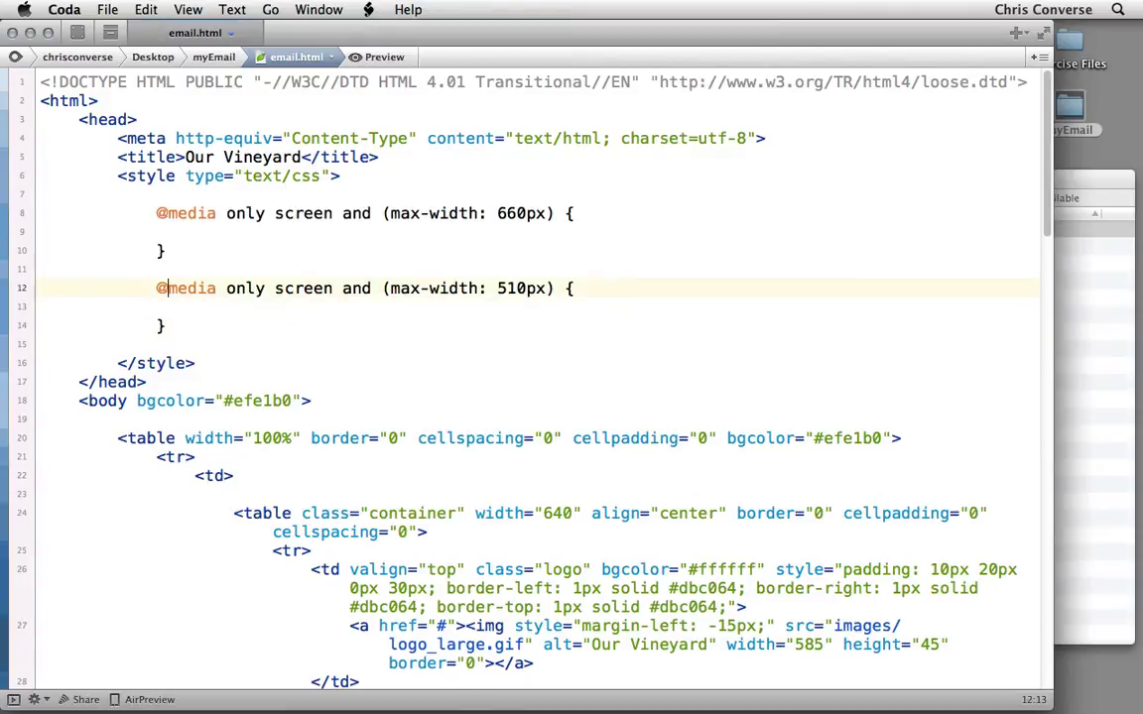
# Close the 510px query with '}' and return to the empty line in the 660px query
pyautogui.press('Up')
pyautogui.press('Up')
pyautogui.press('Up')
pyautogui.press('Home')
pyautogui.press('Up')
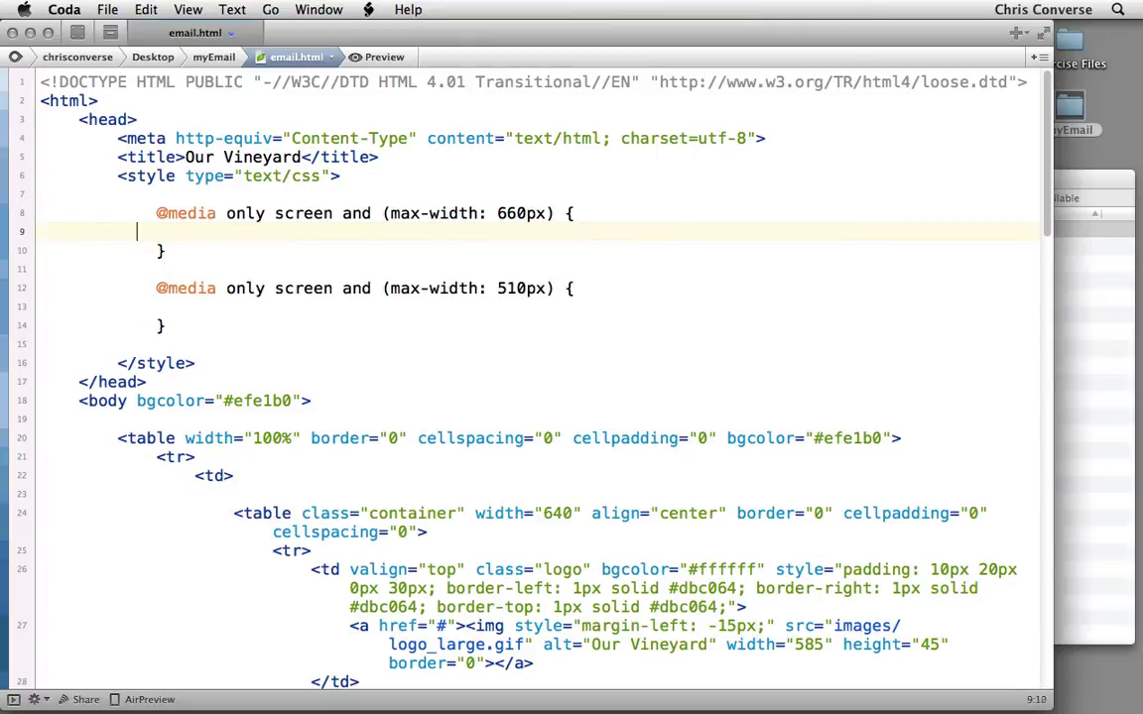
pyautogui.write('table')
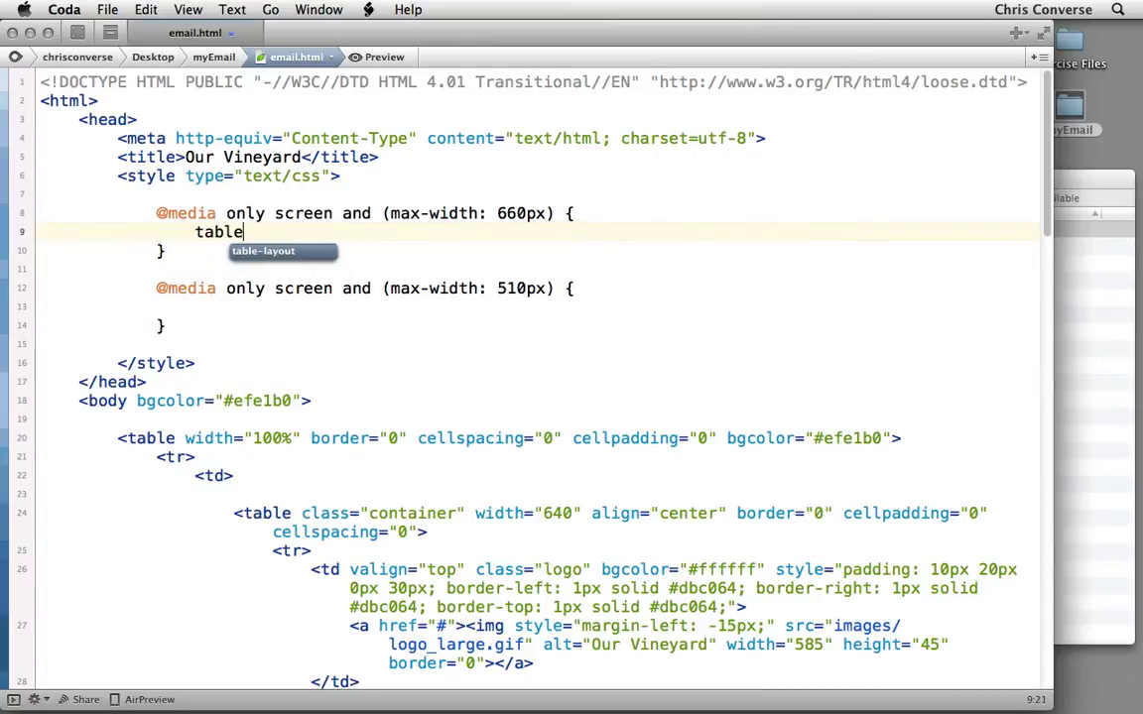
pyautogui.write('.cont')
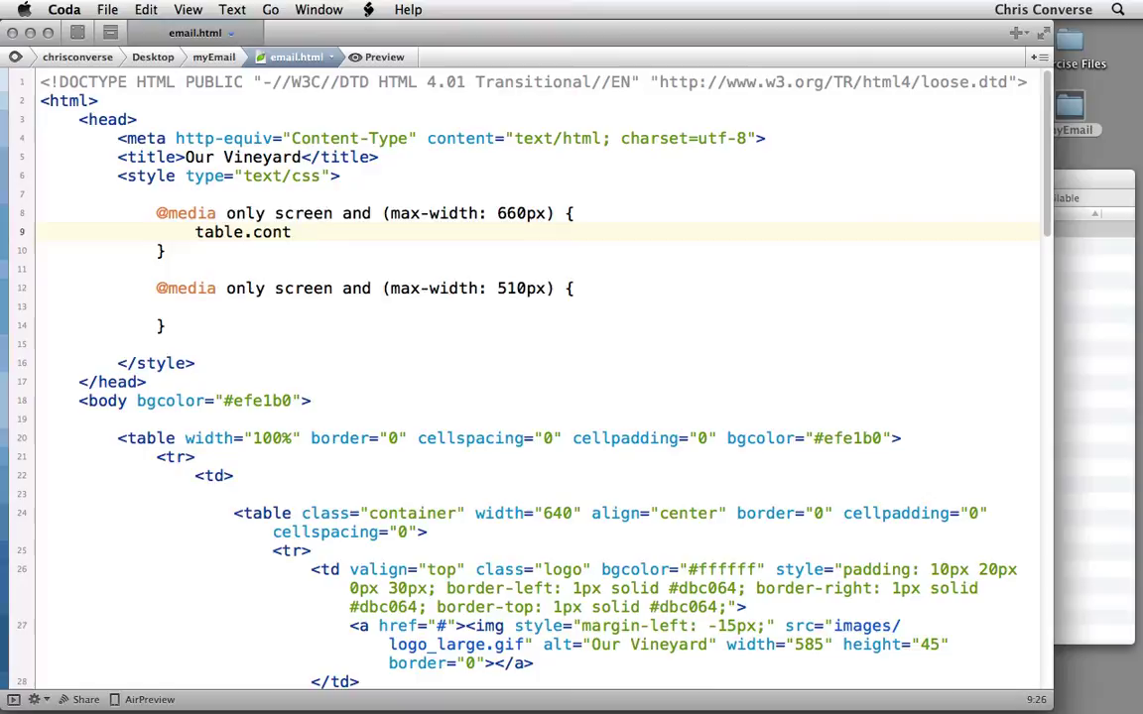
pyautogui.write('ainer { ')
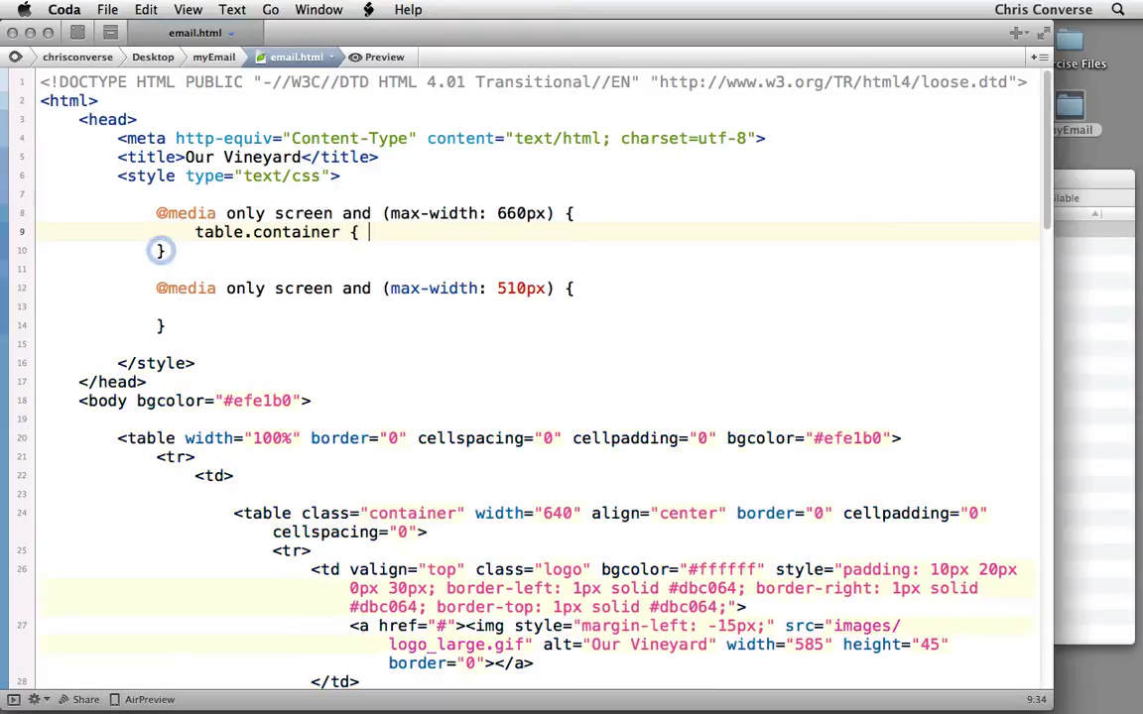
pyautogui.write('width')
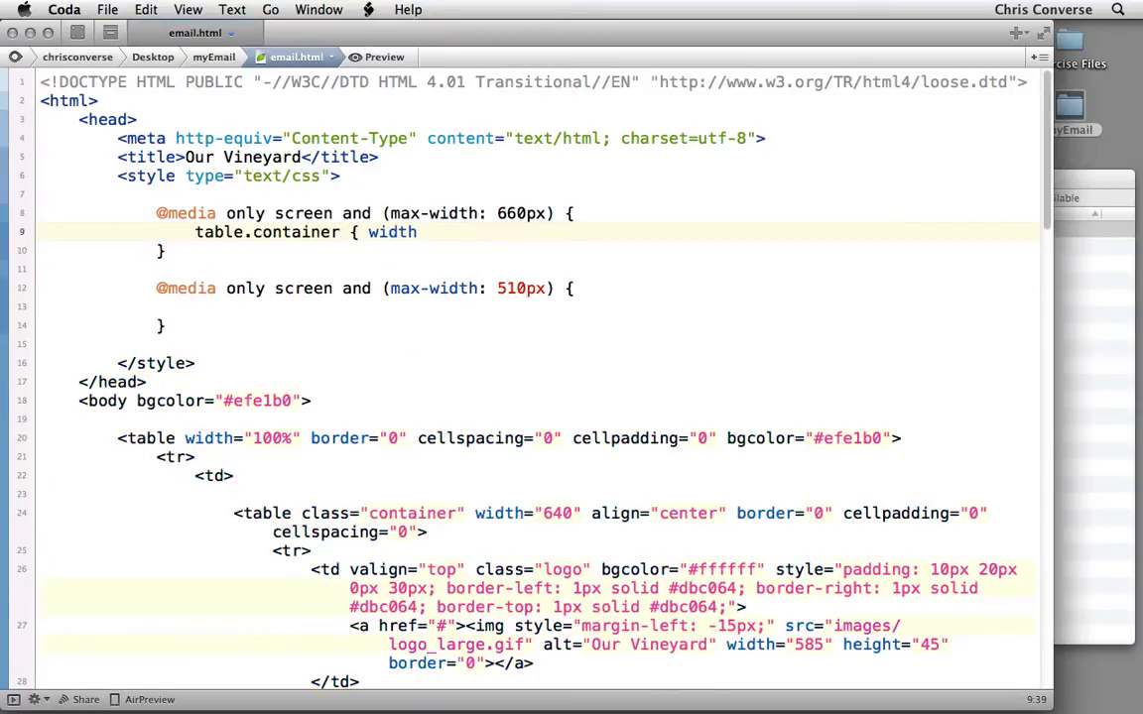
pyautogui.write(': 480px ')
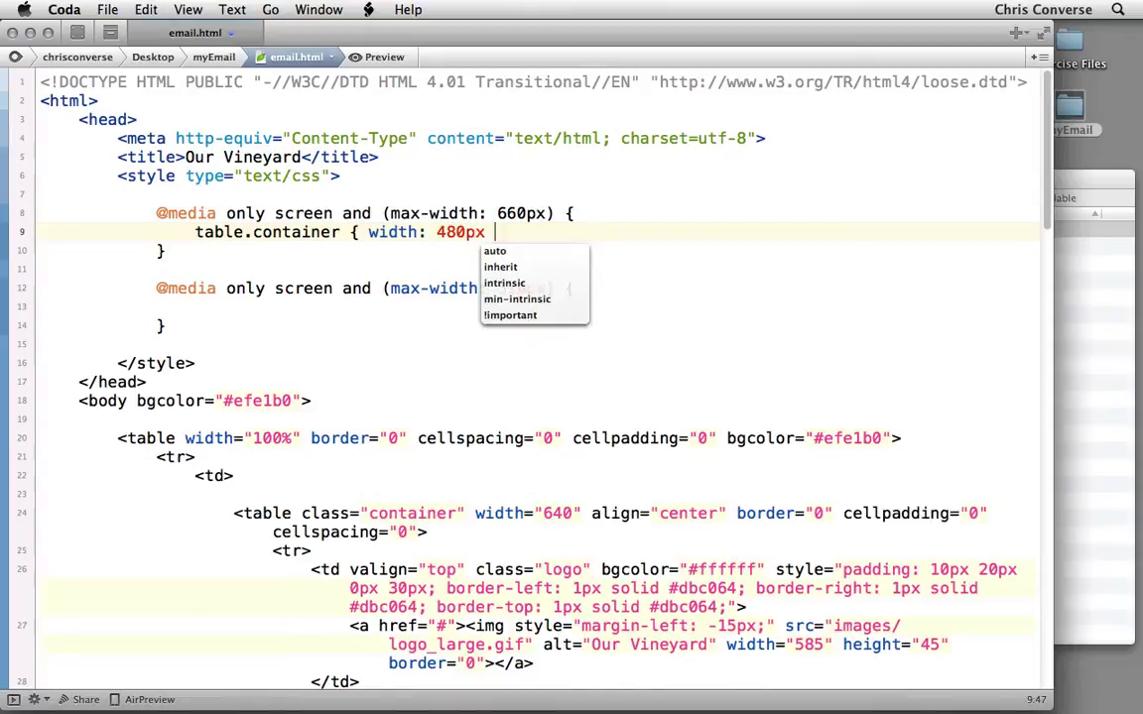
pyautogui.write('!important; }')
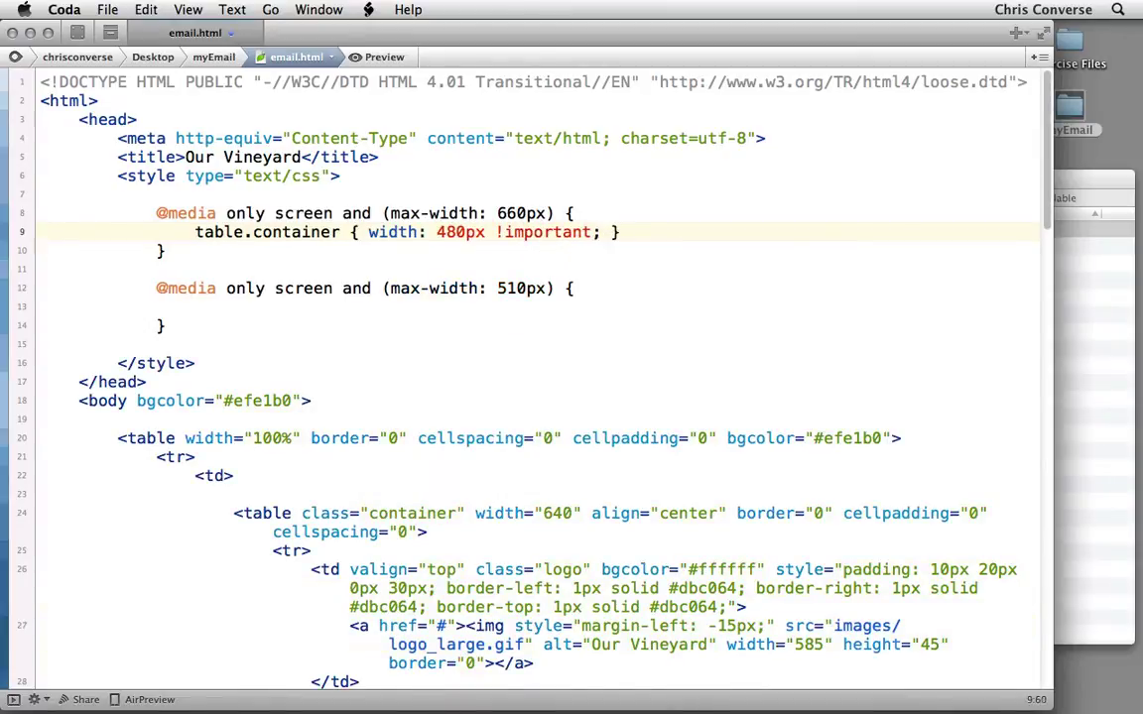
# Add 'table.container { width: 480px !important; }' to the 660px query and select width="640"
pyautogui.moveTo(475, 513); pyautogui.dragTo(580, 513)
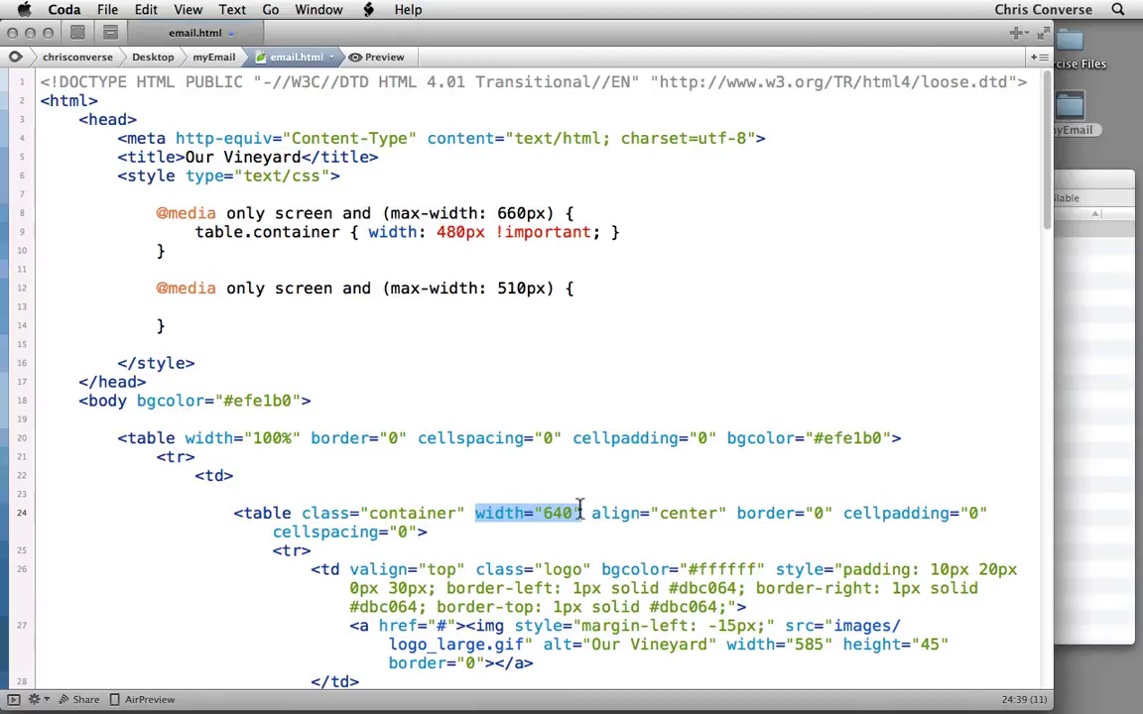
# Add 'table.container { width: 100% !important; }' to the 510px query, then begin the td border rule
pyautogui.click(579, 513)
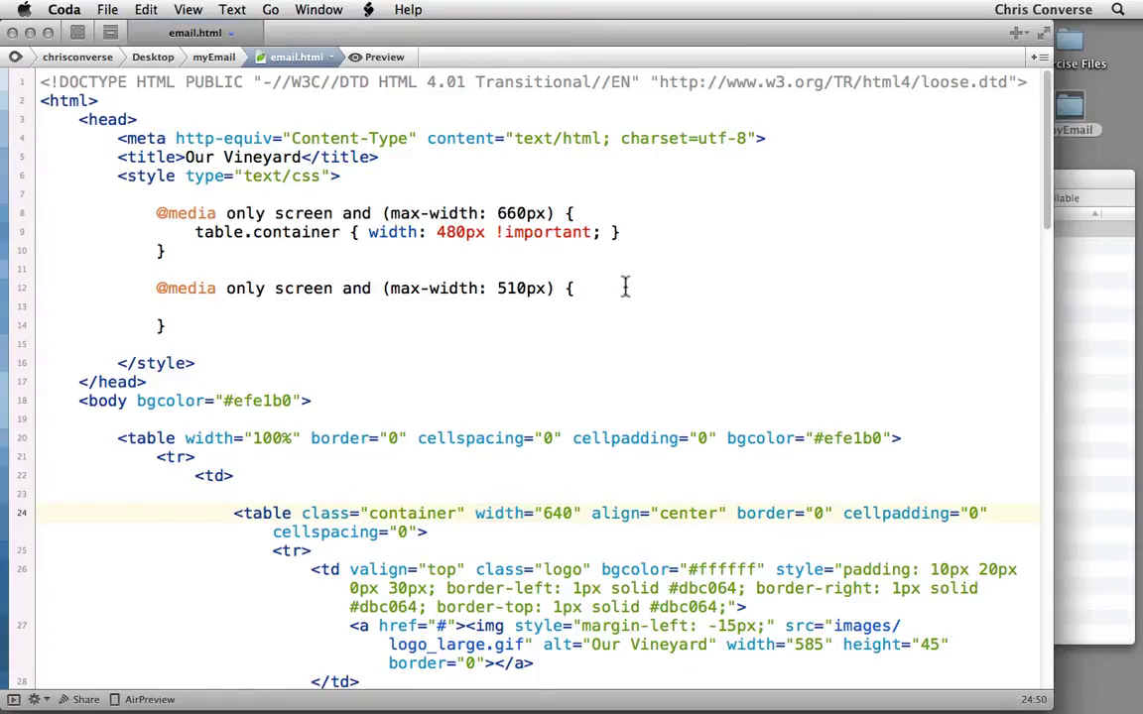
pyautogui.click(562, 307)
pyautogui.press('Return')
pyautogui.press('Return')
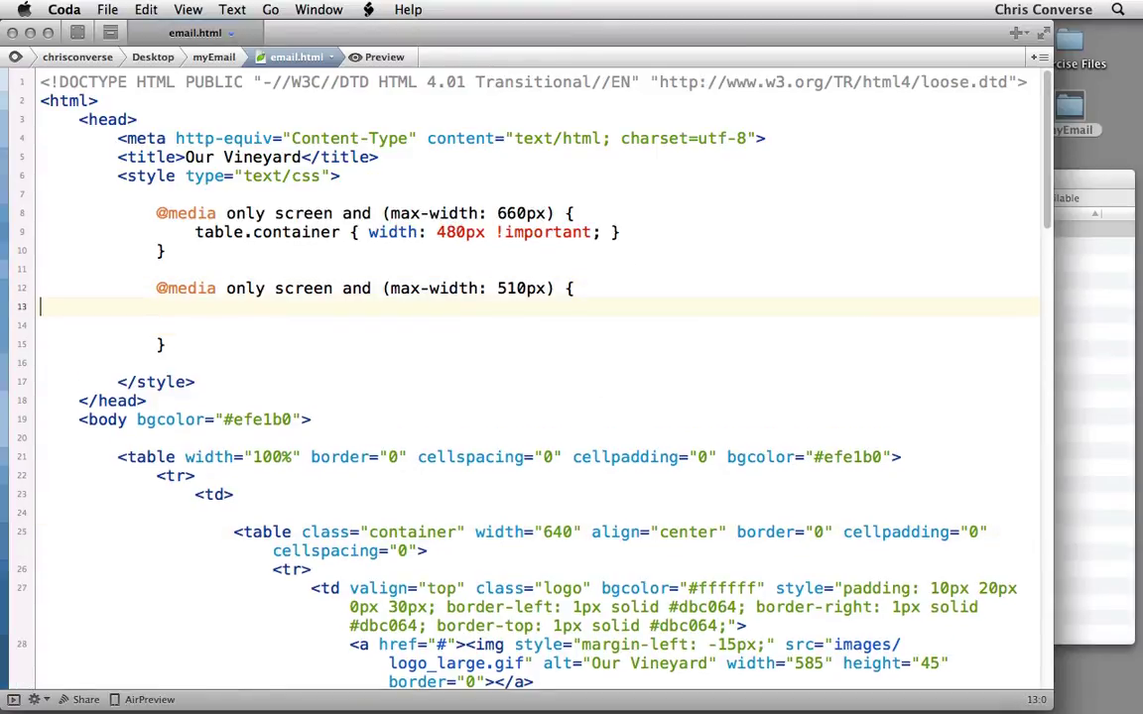
pyautogui.press('Up')
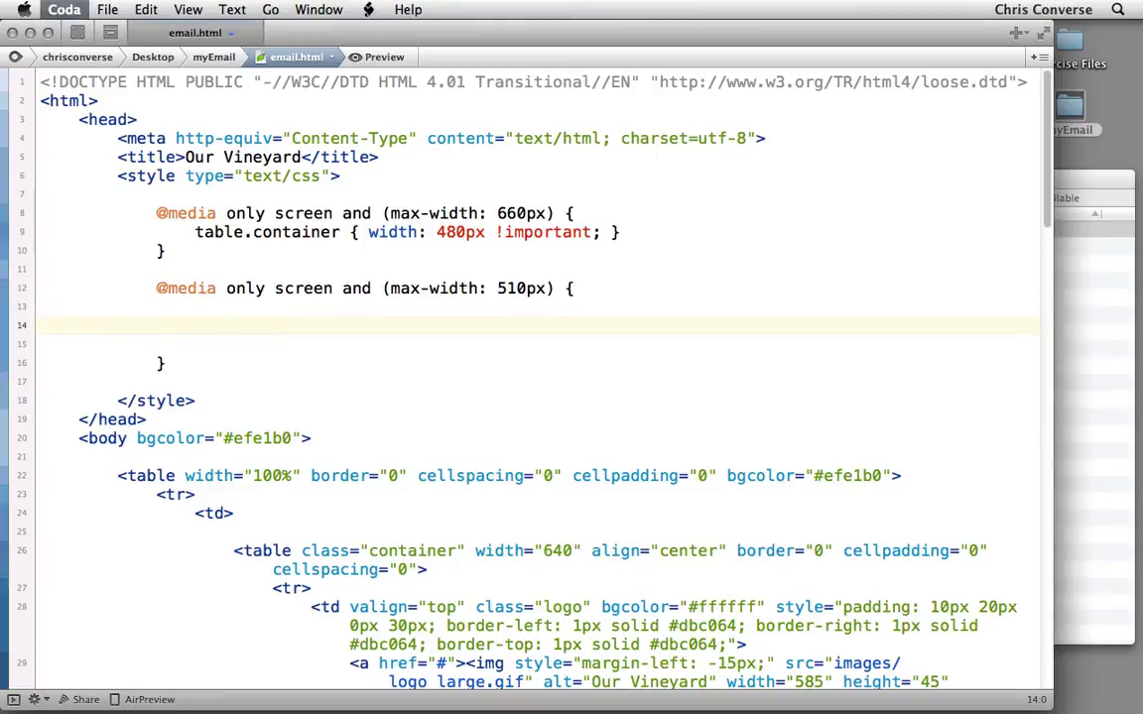
pyautogui.press('Tab')
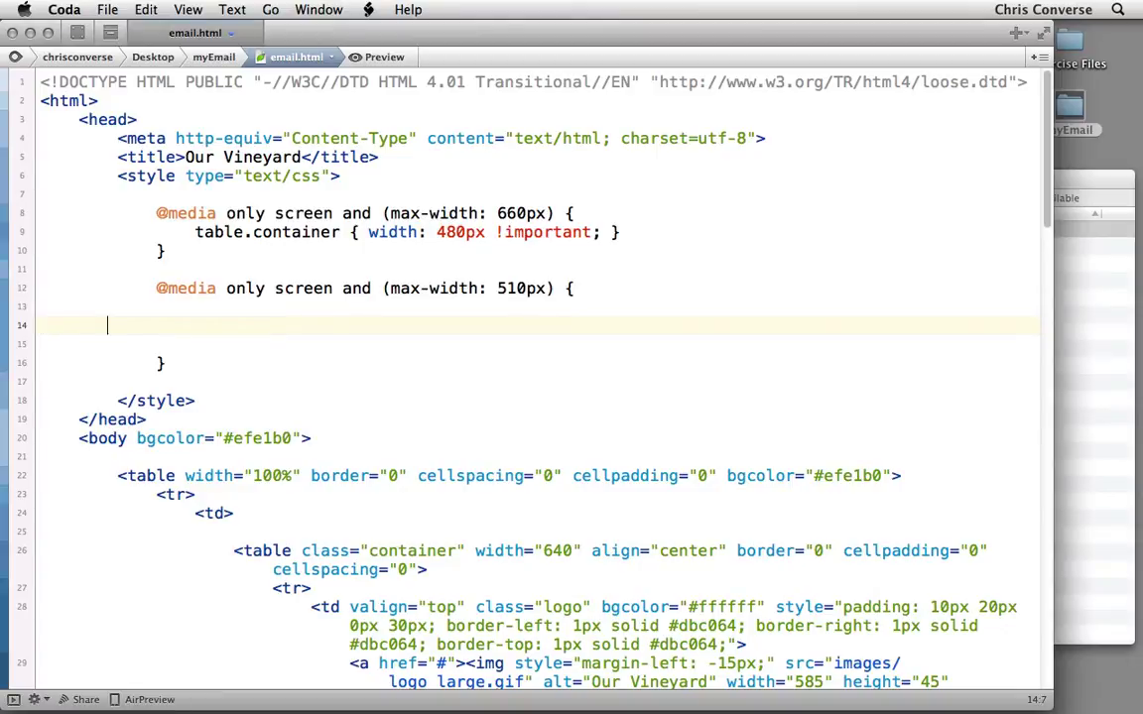
pyautogui.press('Tab')
pyautogui.write('table')
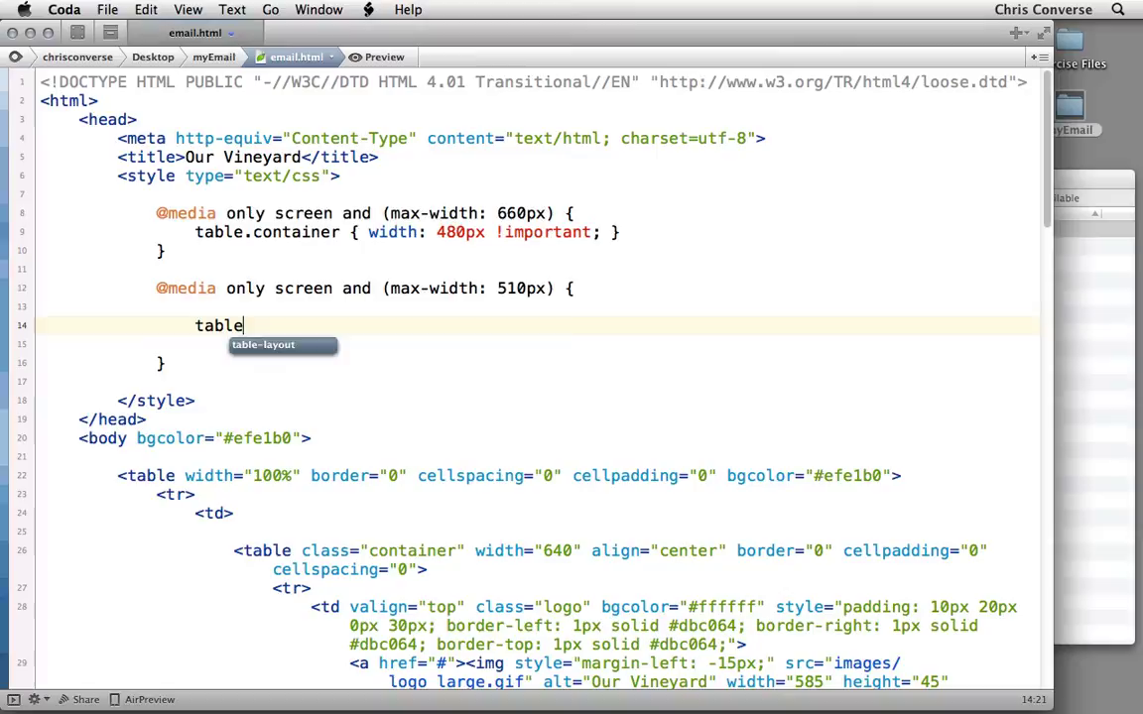
pyautogui.write('.container { wi')
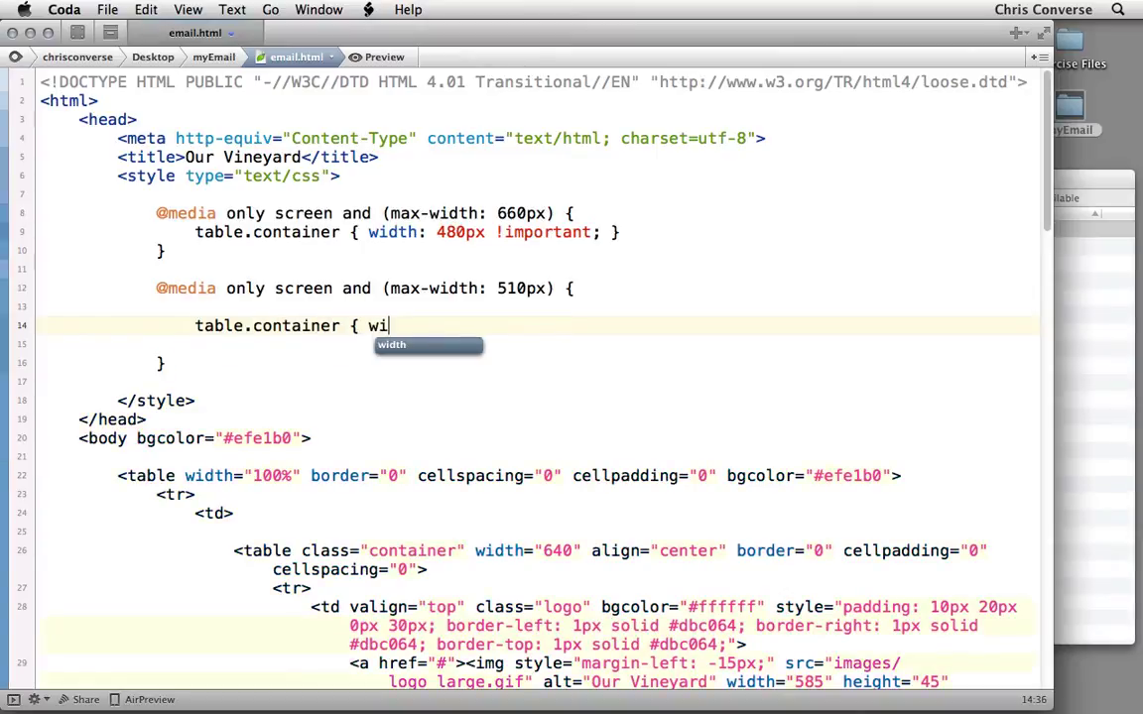
pyautogui.write('dth: 10')
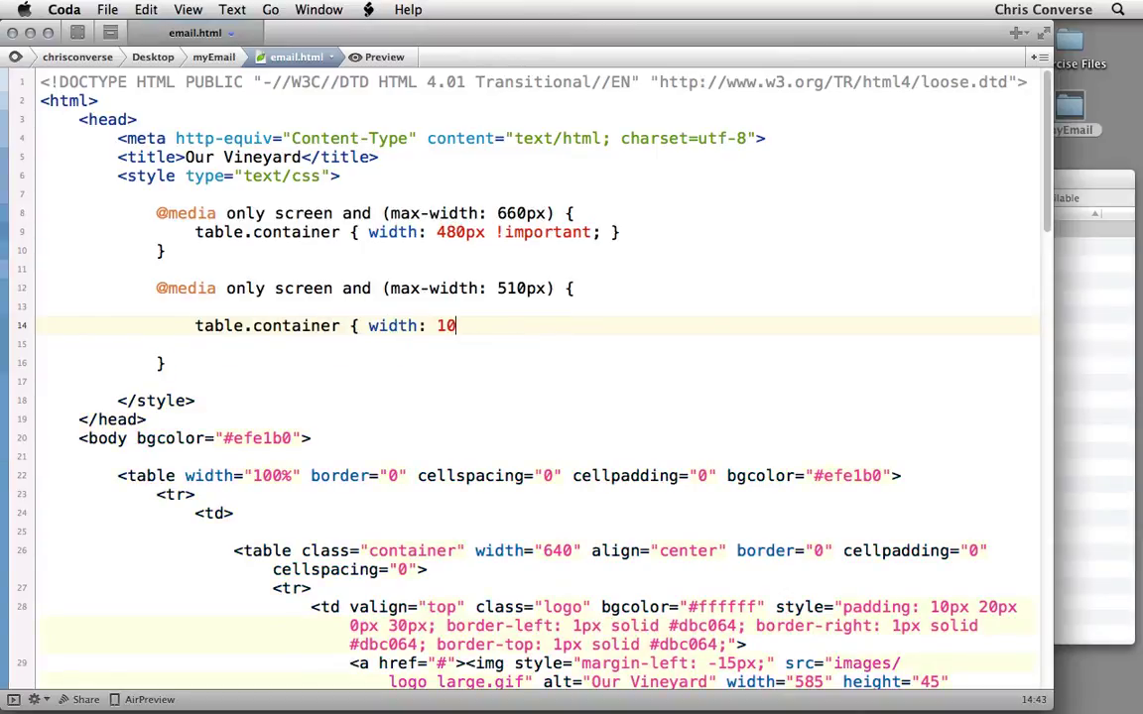
pyautogui.write('0% !impo')
pyautogui.write('rtant; }')
pyautogui.press('Return')
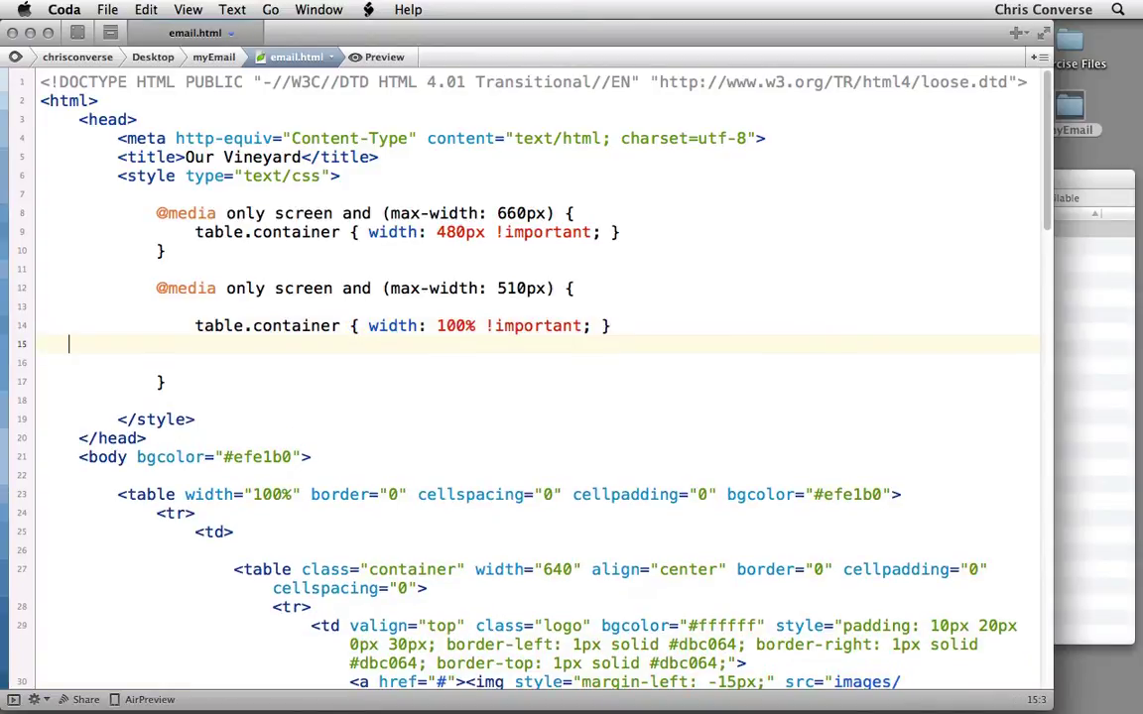
pyautogui.press('Tab')
pyautogui.press('Tab')
pyautogui.press('Tab')
pyautogui.write('ta')
pyautogui.write('ble.cont')
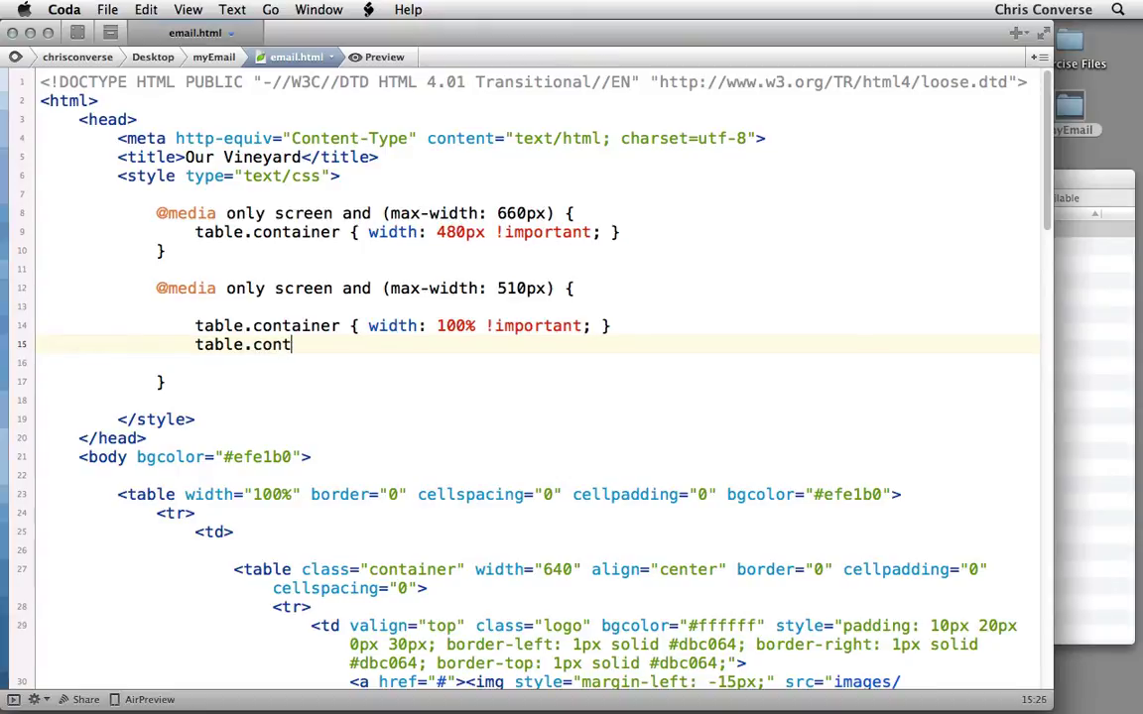
pyautogui.write('ainer t')
pyautogui.write('d { border')
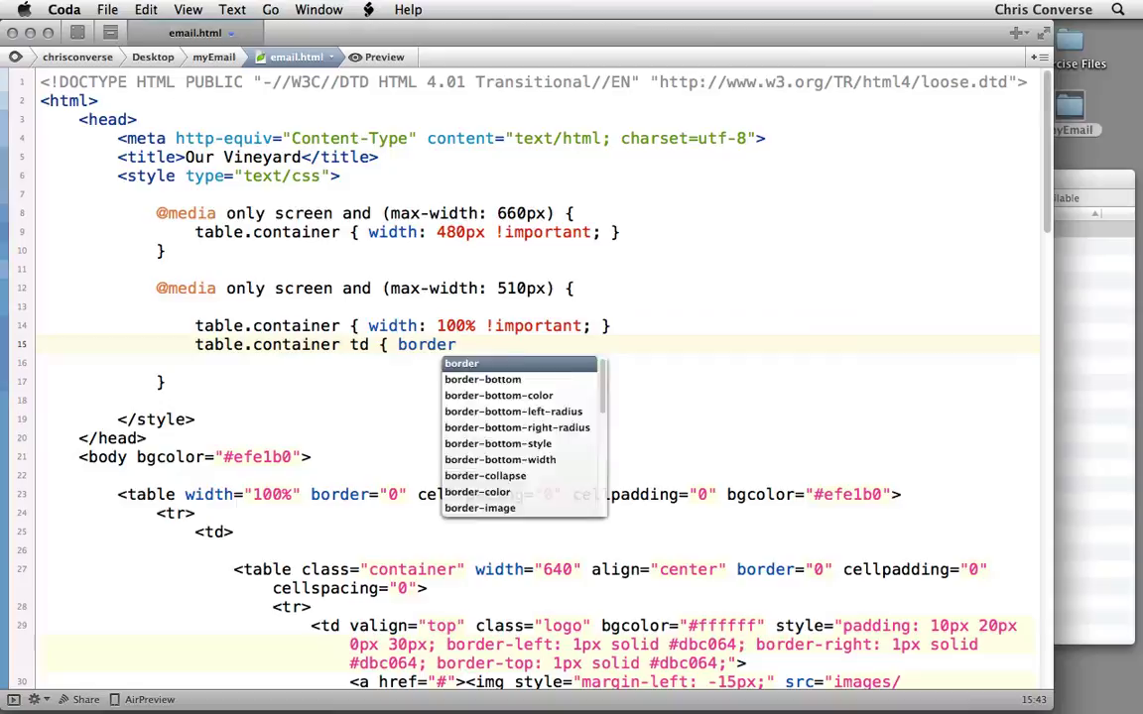
pyautogui.write(': none !importan')
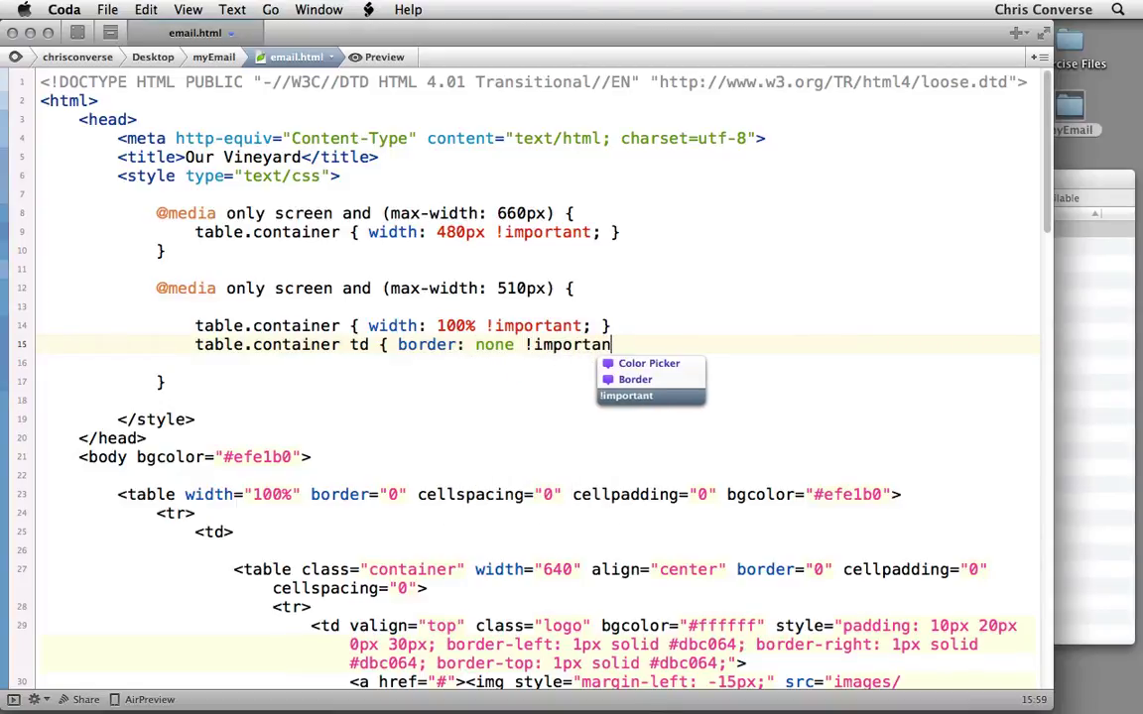
pyautogui.write('t; }')
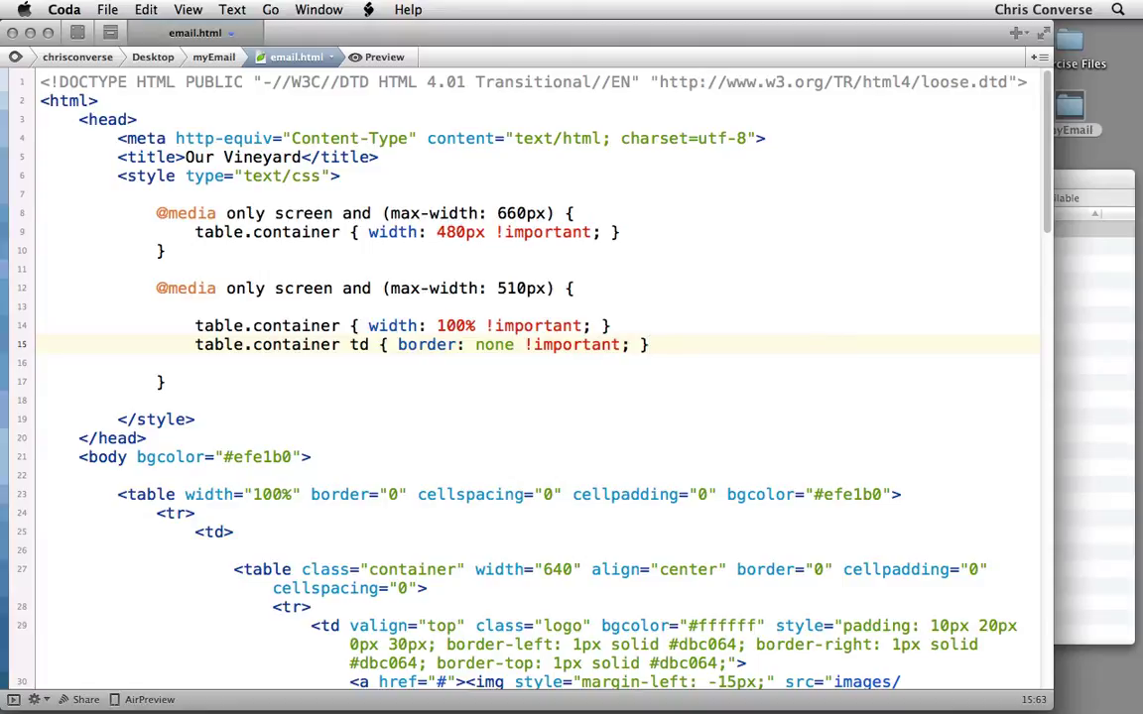
# Hide td.logo images with display: none in the 660px query and begin the logo_medium.gif rule
pyautogui.click(671, 232)
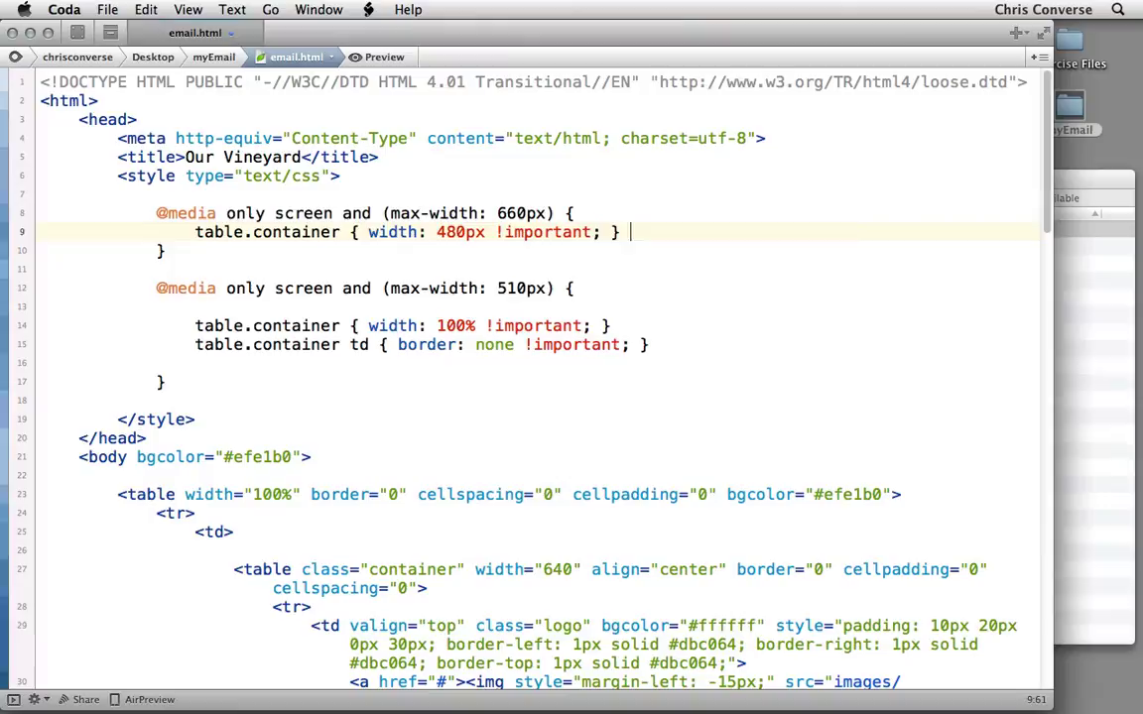
pyautogui.press('Return')
pyautogui.press('Tab')
pyautogui.press('Tab')
pyautogui.press('Tab')
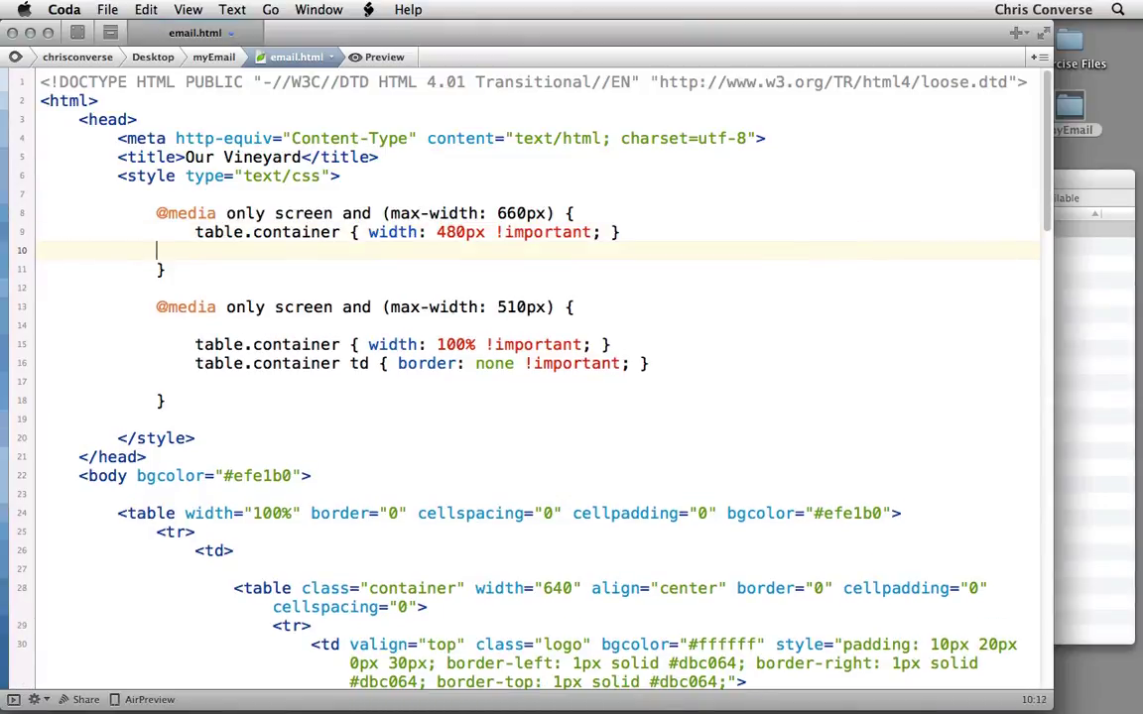
pyautogui.write('td.log')
pyautogui.write('o img { di')
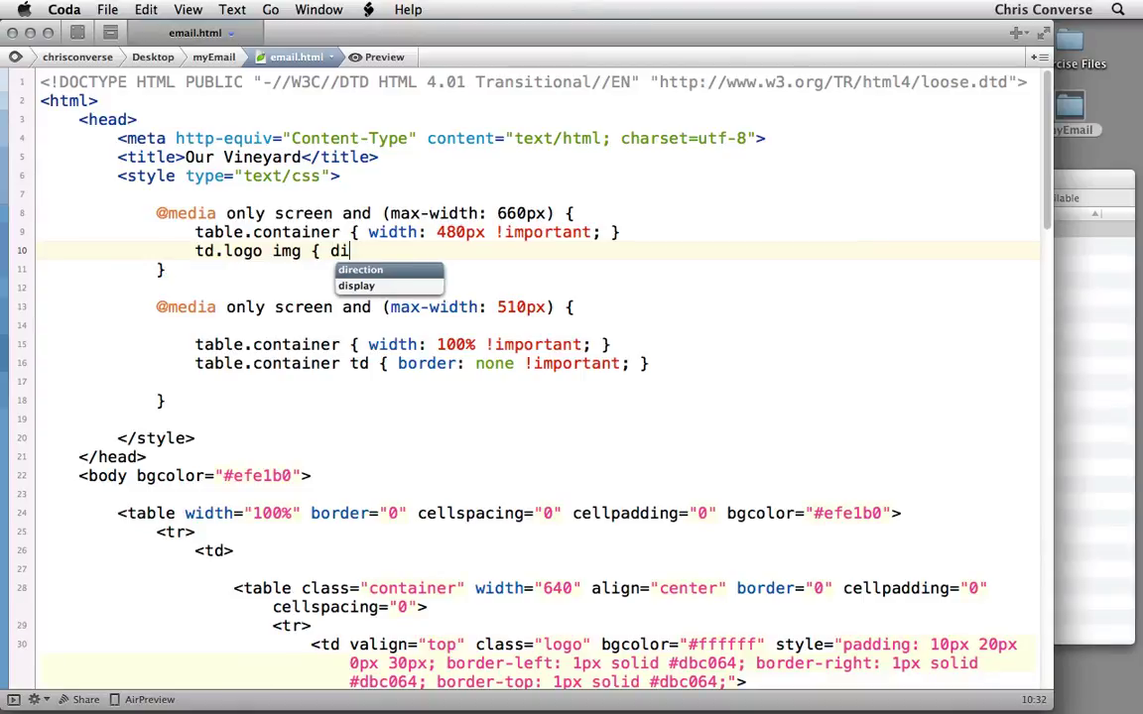
pyautogui.write('splay: n')
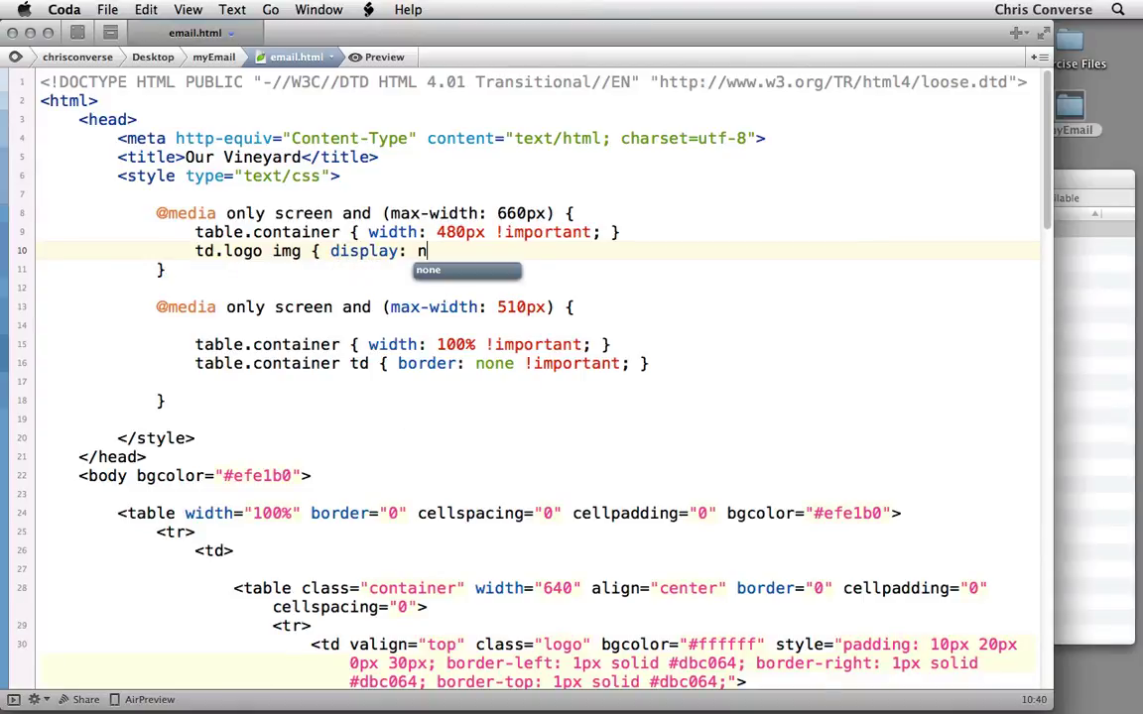
pyautogui.write('one; }')
pyautogui.press('Return')
pyautogui.press('Tab')
pyautogui.press('Tab')
pyautogui.press('Tab')
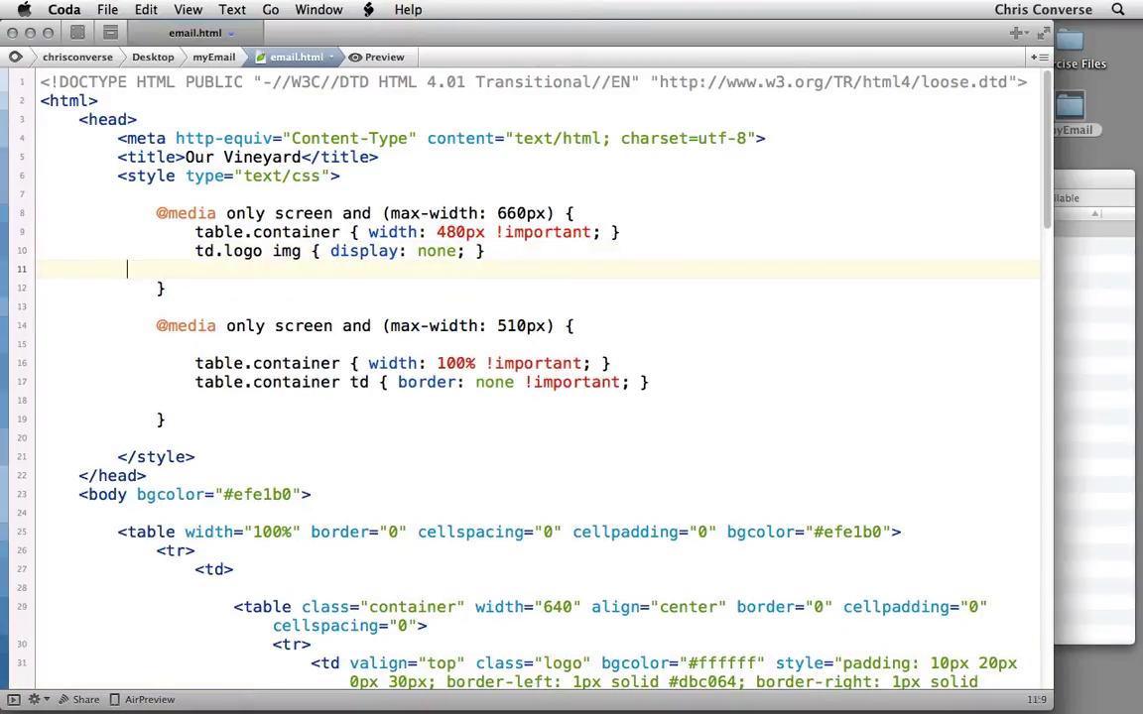
pyautogui.write('td.log')
pyautogui.write('o  { backg')
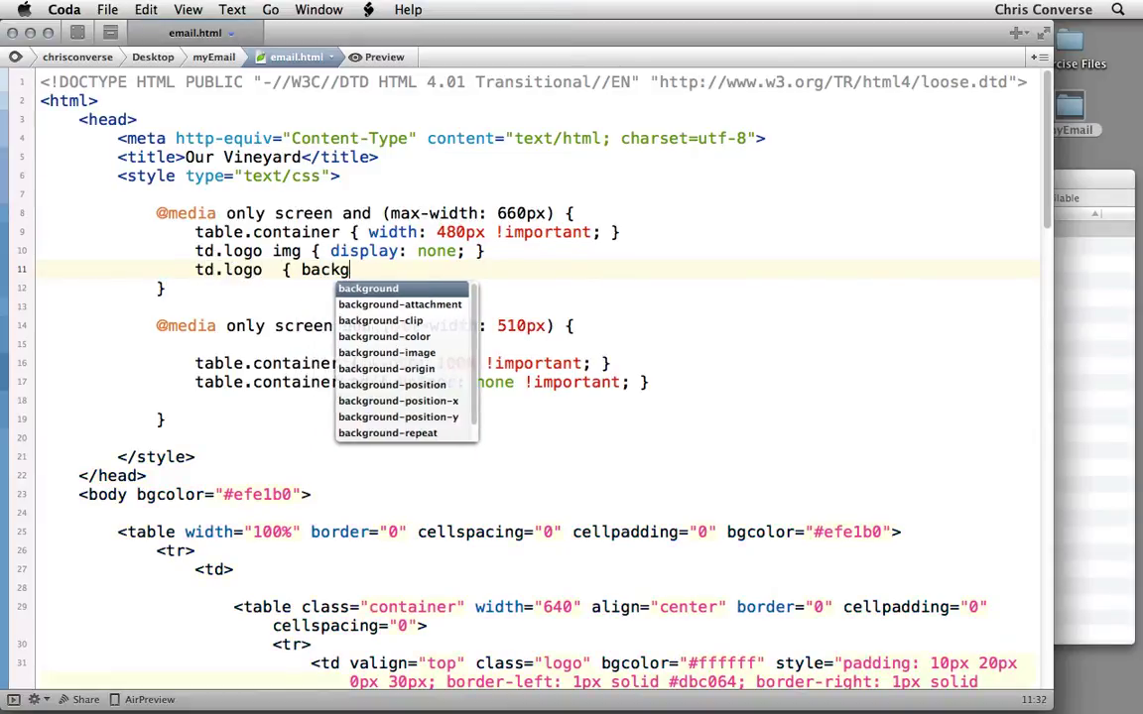
pyautogui.write('round: ')
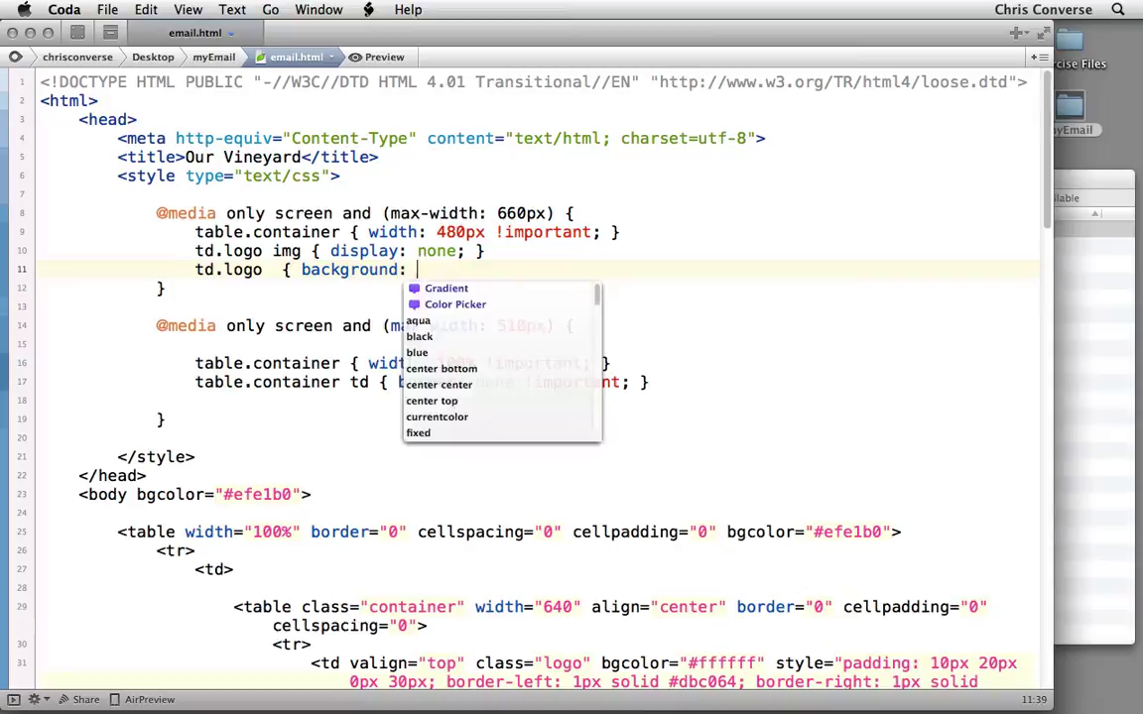
pyautogui.write('#fff url(')
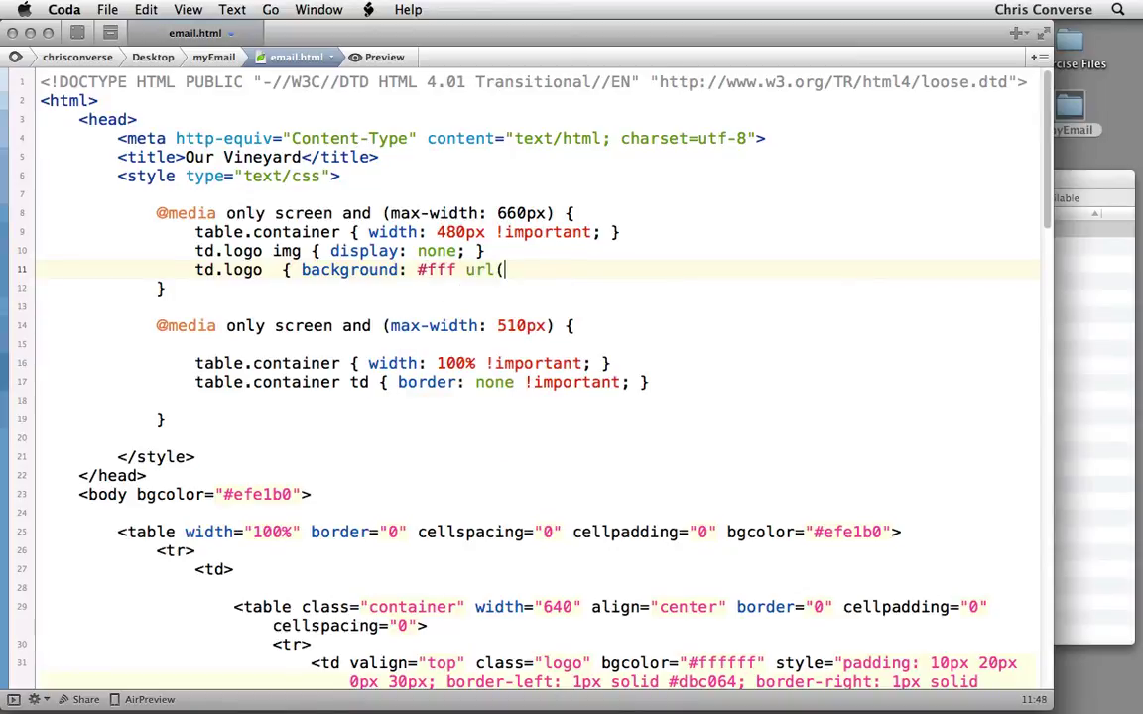
pyautogui.write('images/l')
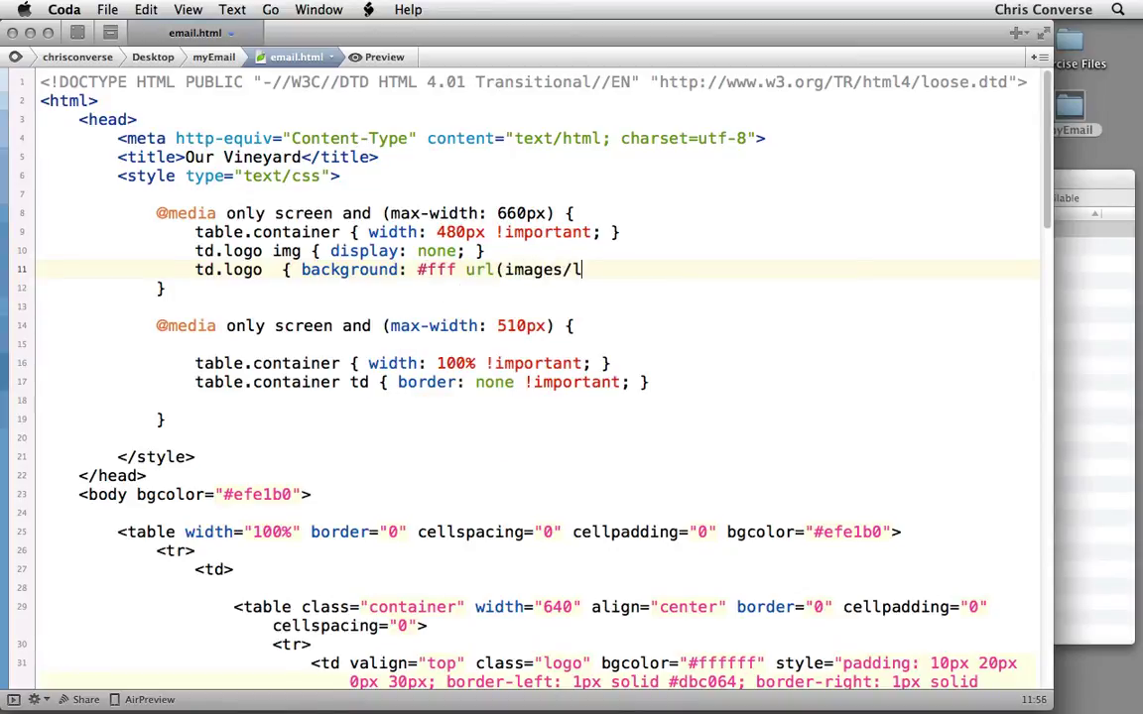
pyautogui.write('ogo_medium')
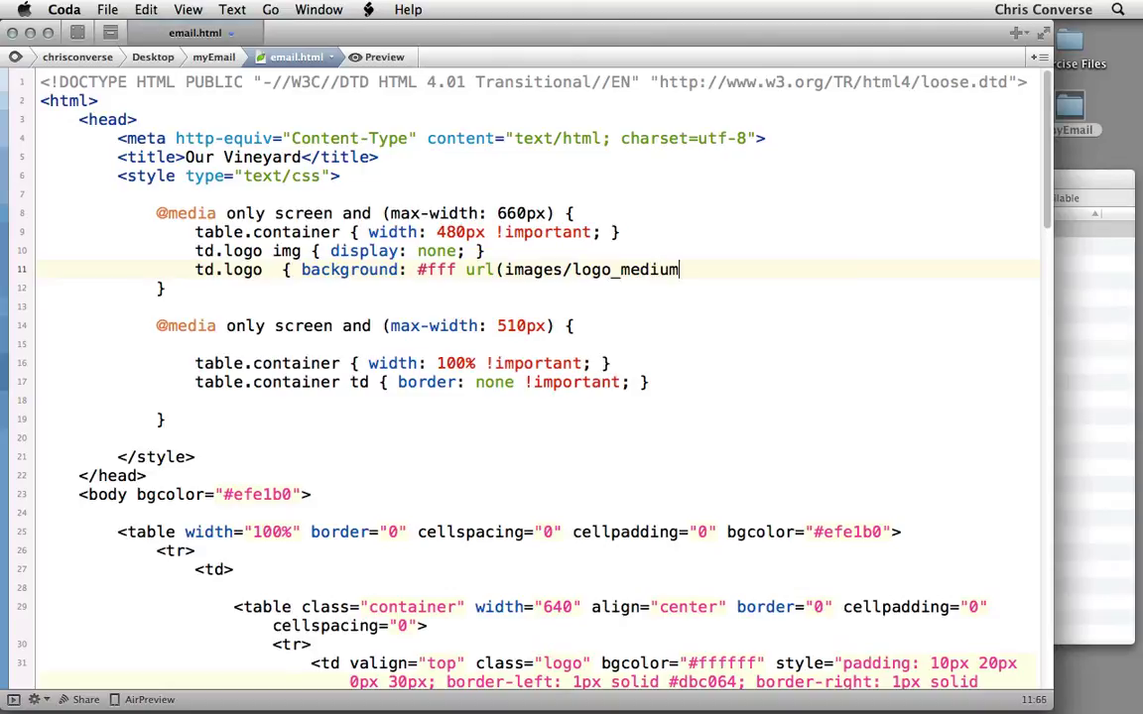
pyautogui.write('.gif) no-')
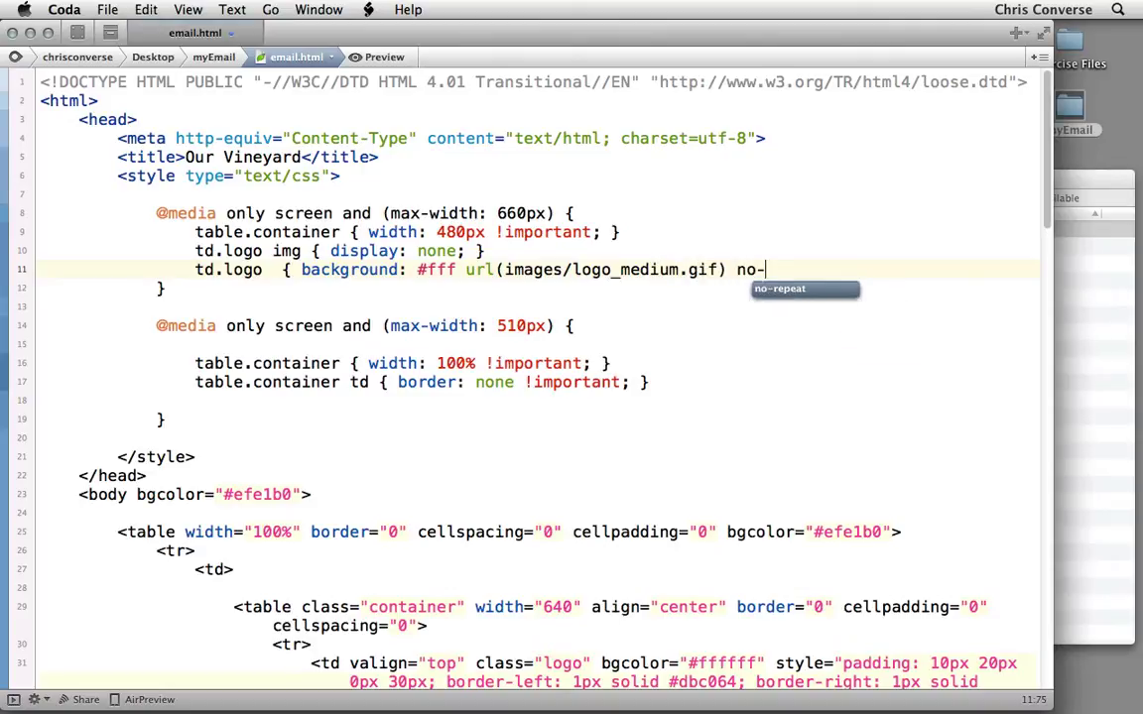
pyautogui.write('repeat 10p')
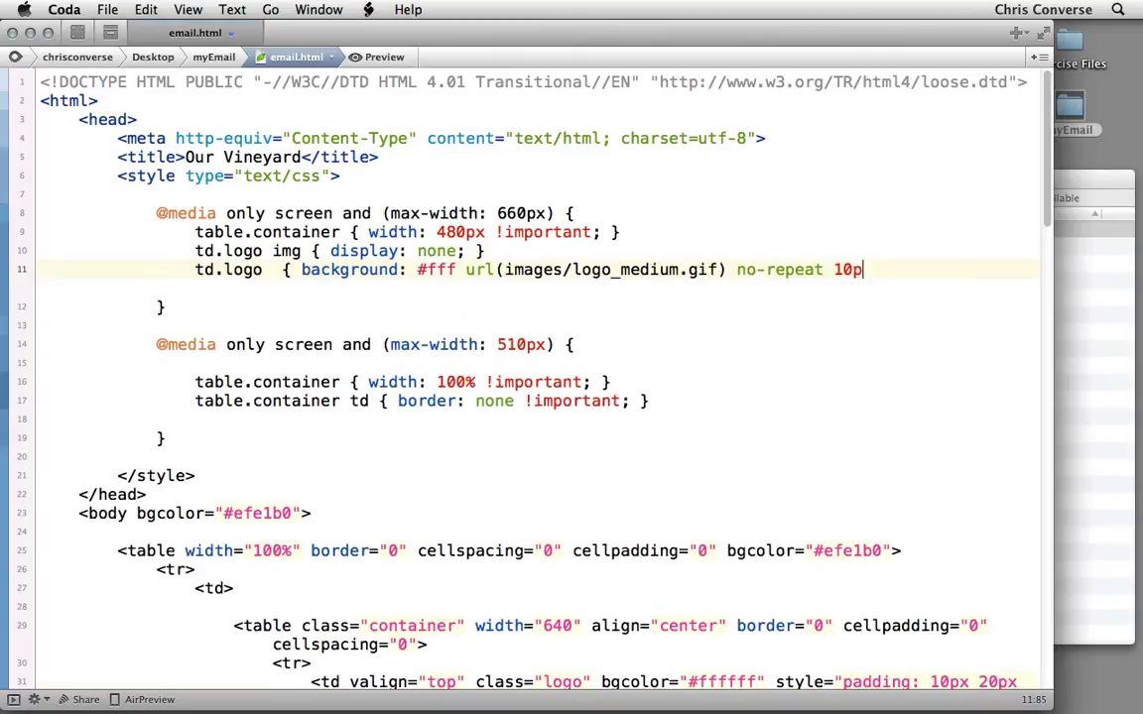
pyautogui.write('x 10px; he')
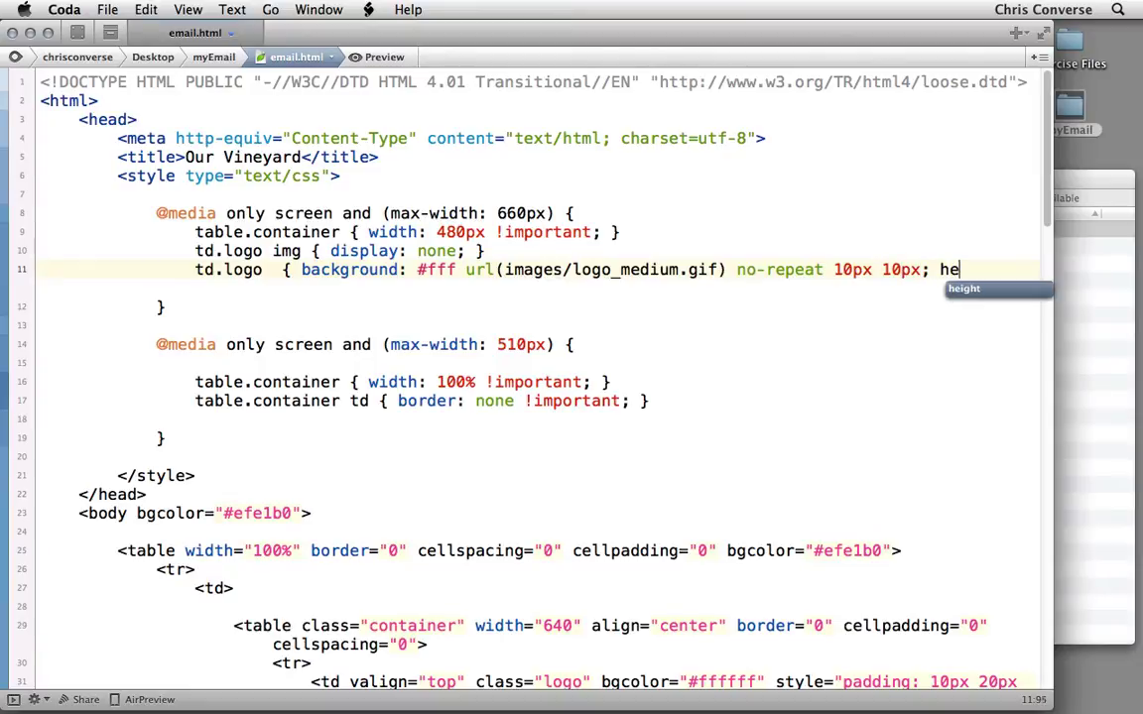
pyautogui.write('ight: 4')
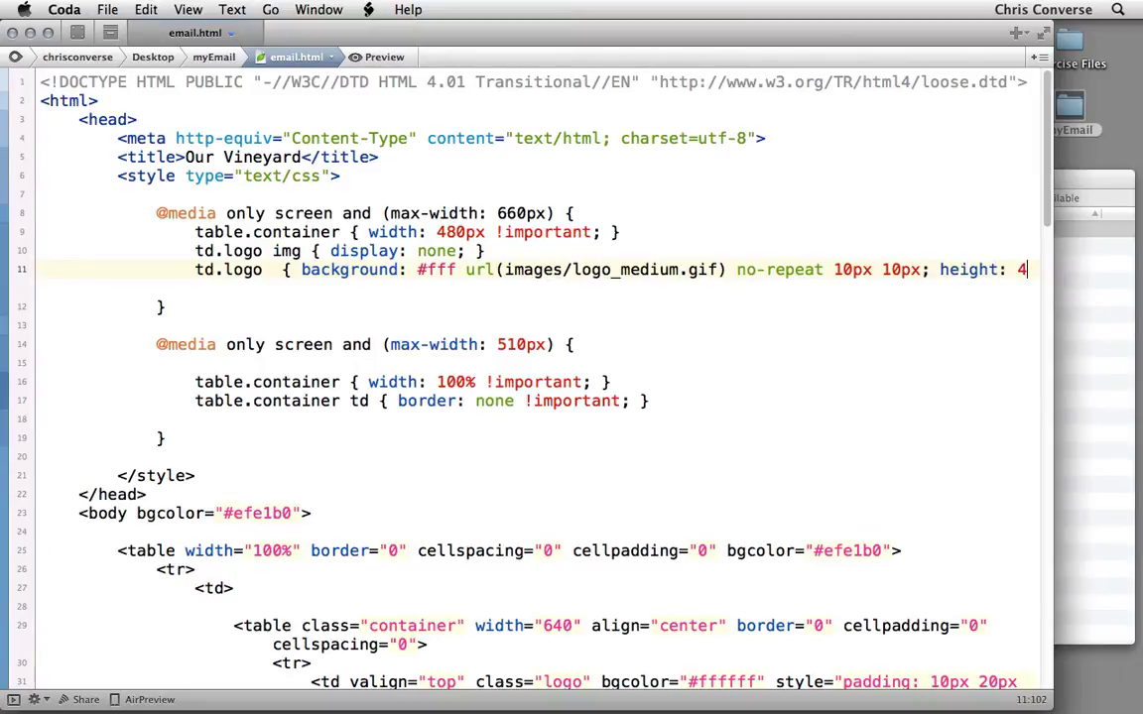
pyautogui.write('5px; }')
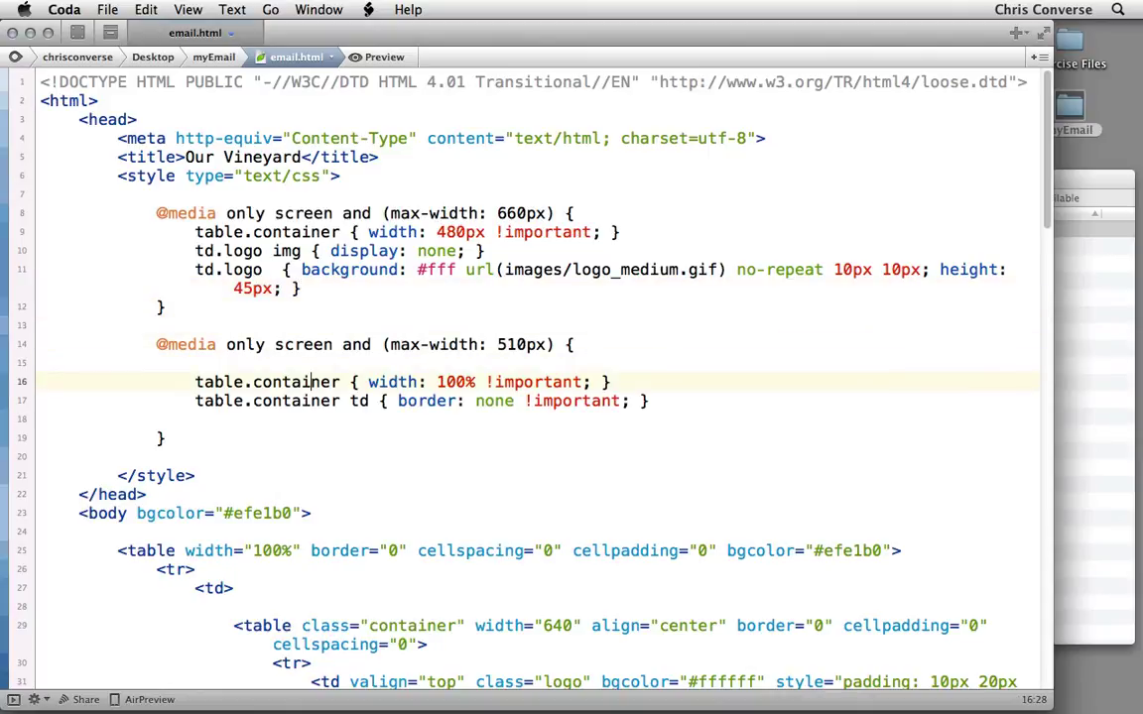
# Begin the 510px td.logo rule: logo_small.gif, no-repeat, centered 10px, height 32px
pyautogui.click(297, 419)
pyautogui.press('Return')
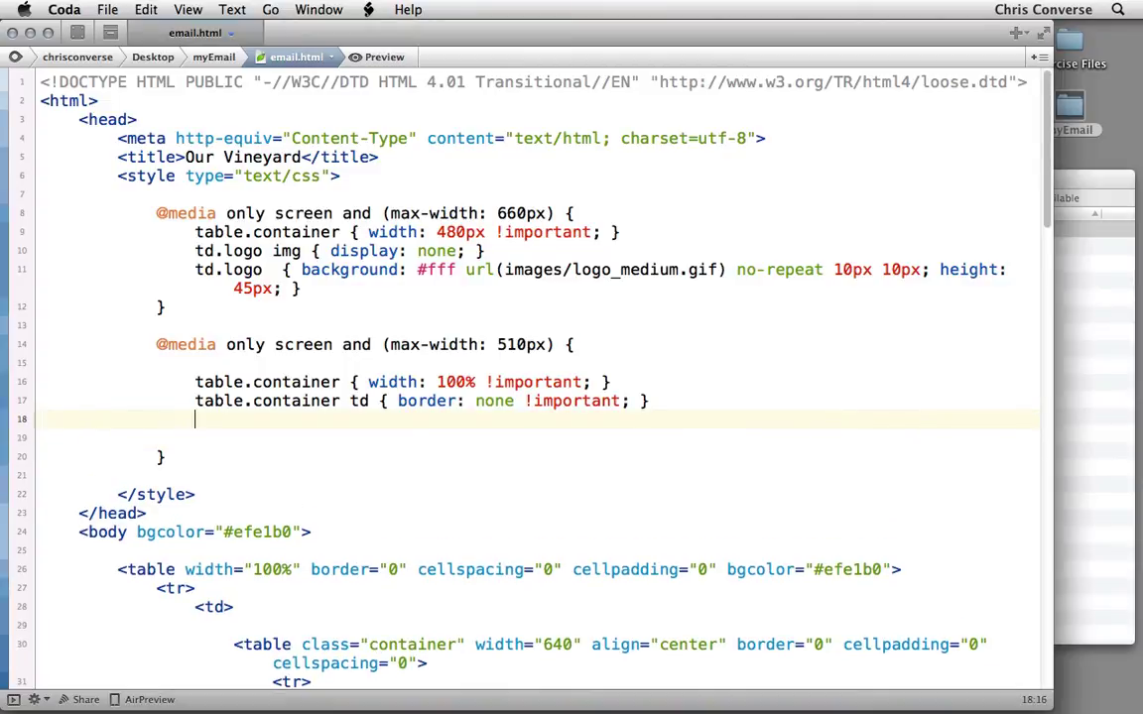
pyautogui.write('td.logo {')
pyautogui.write(' back')
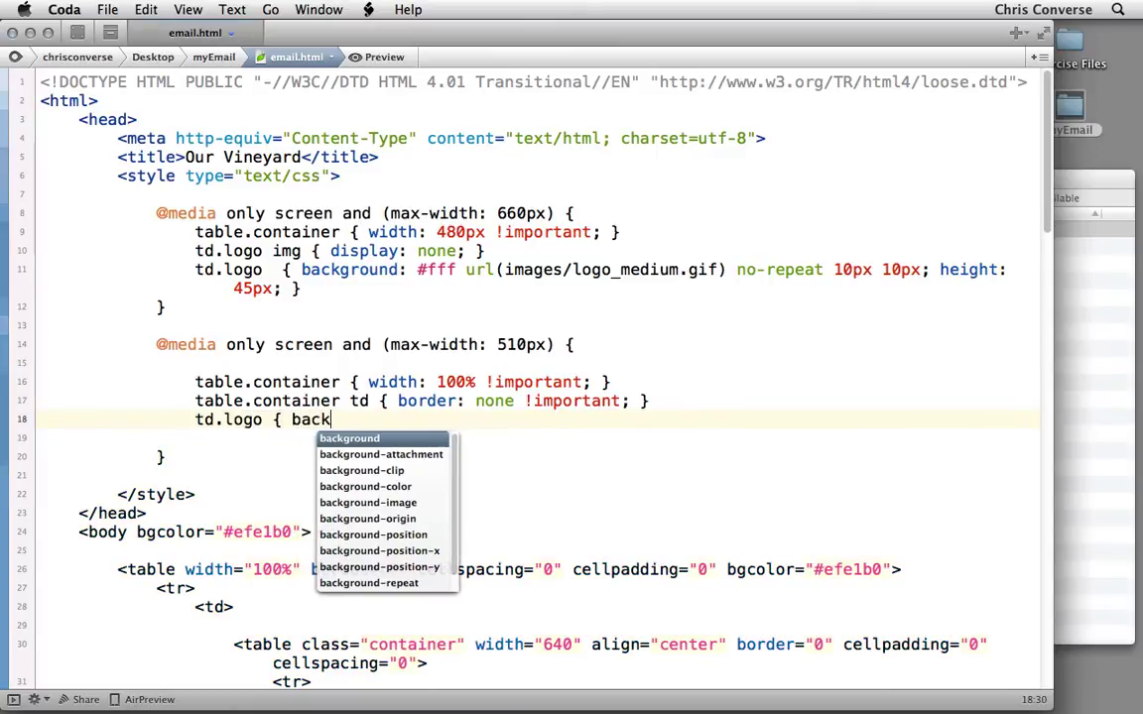
pyautogui.write('ground')
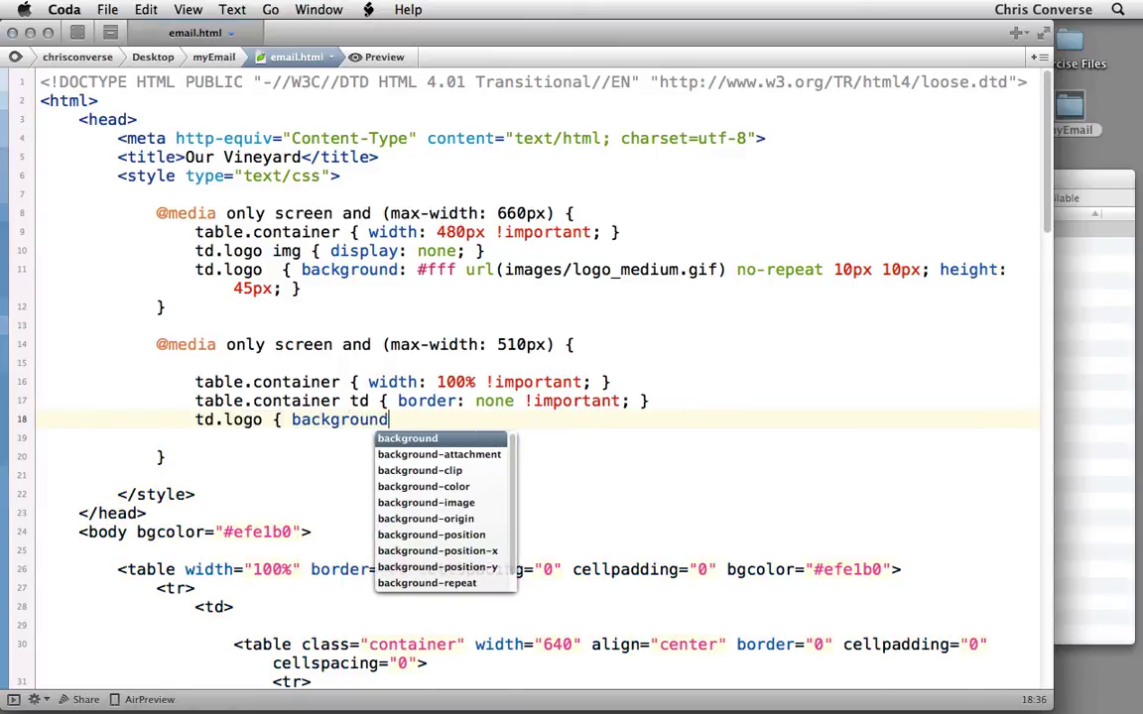
pyautogui.write(': #fff')
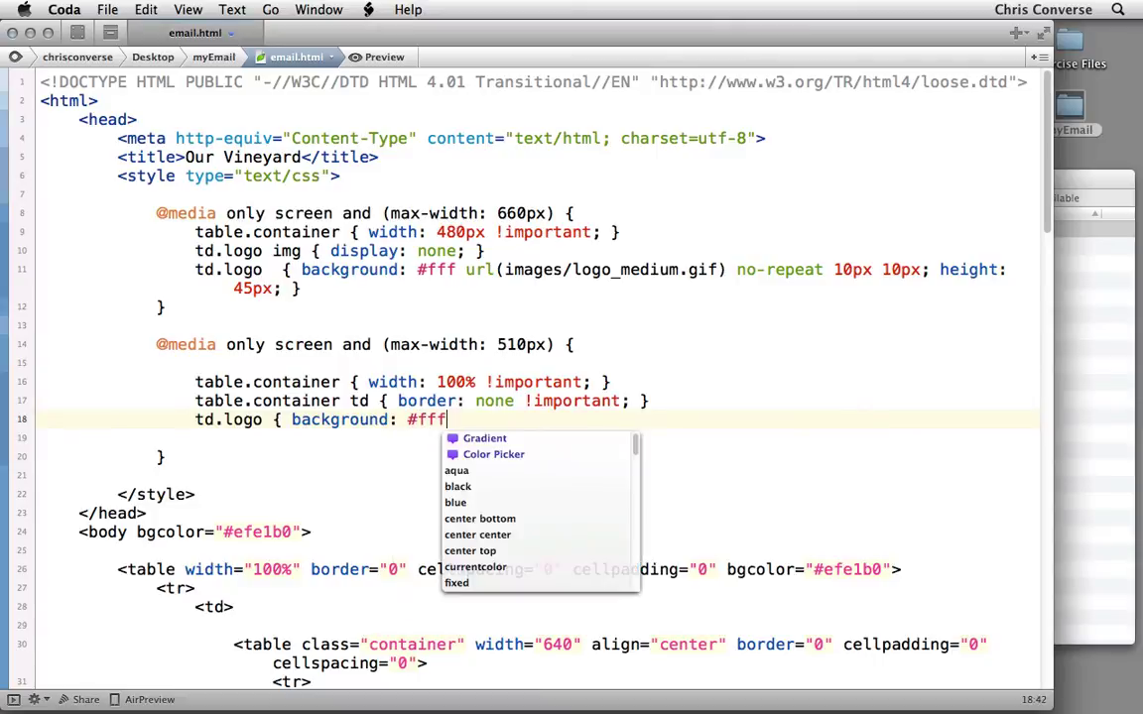
pyautogui.write(' url(images/log')
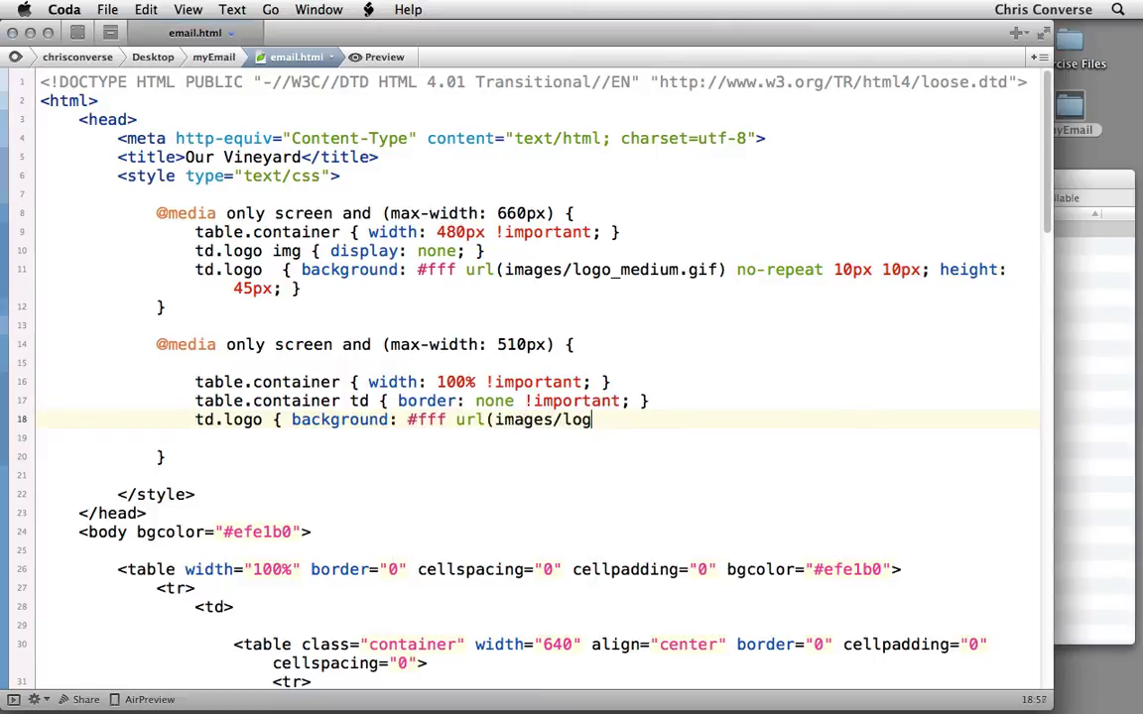
pyautogui.write('o_small.gif)')
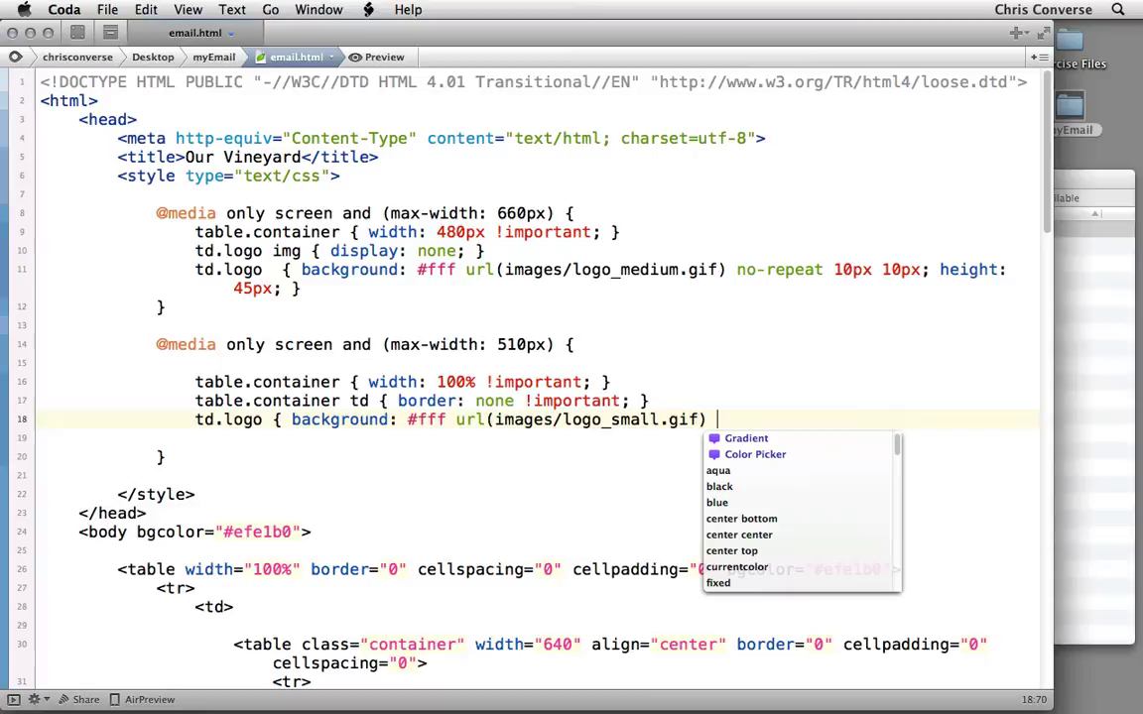
pyautogui.write(' no-rep')
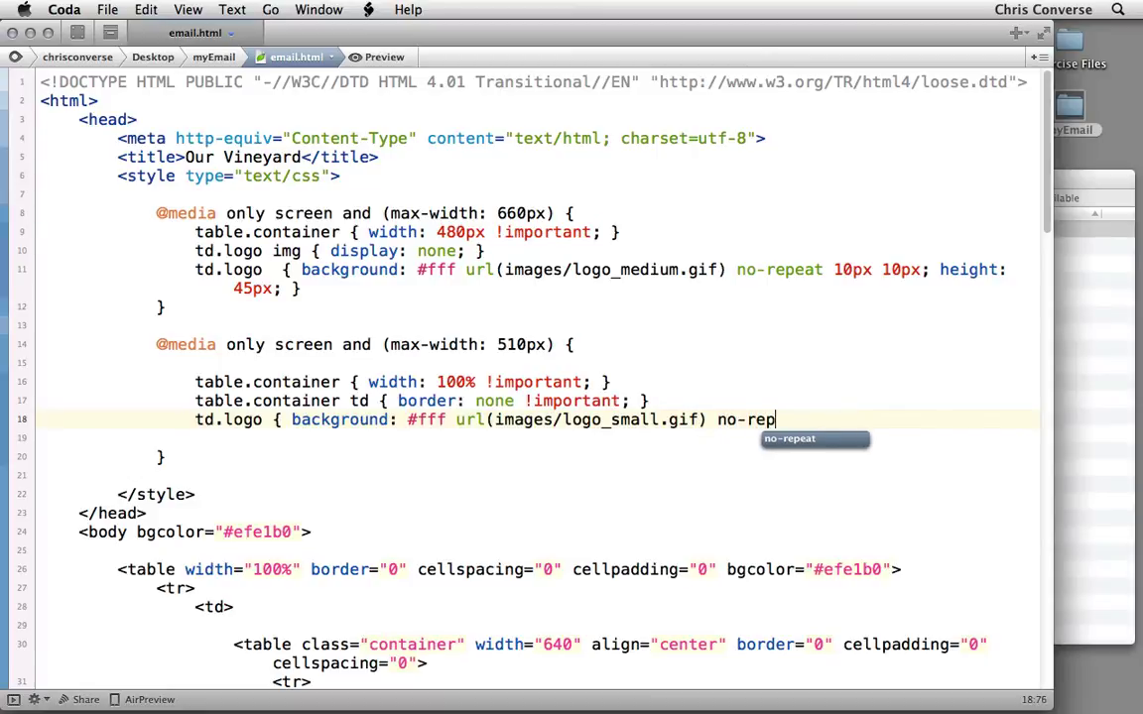
pyautogui.write('eat center 1')
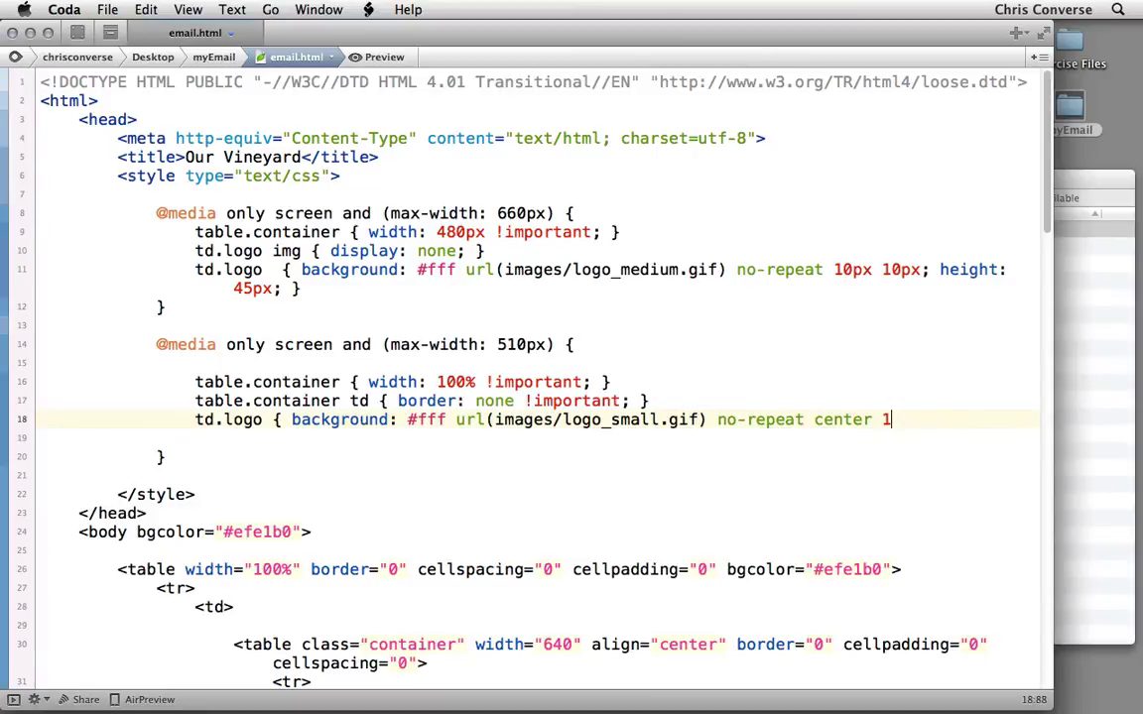
pyautogui.write('0px; height:')
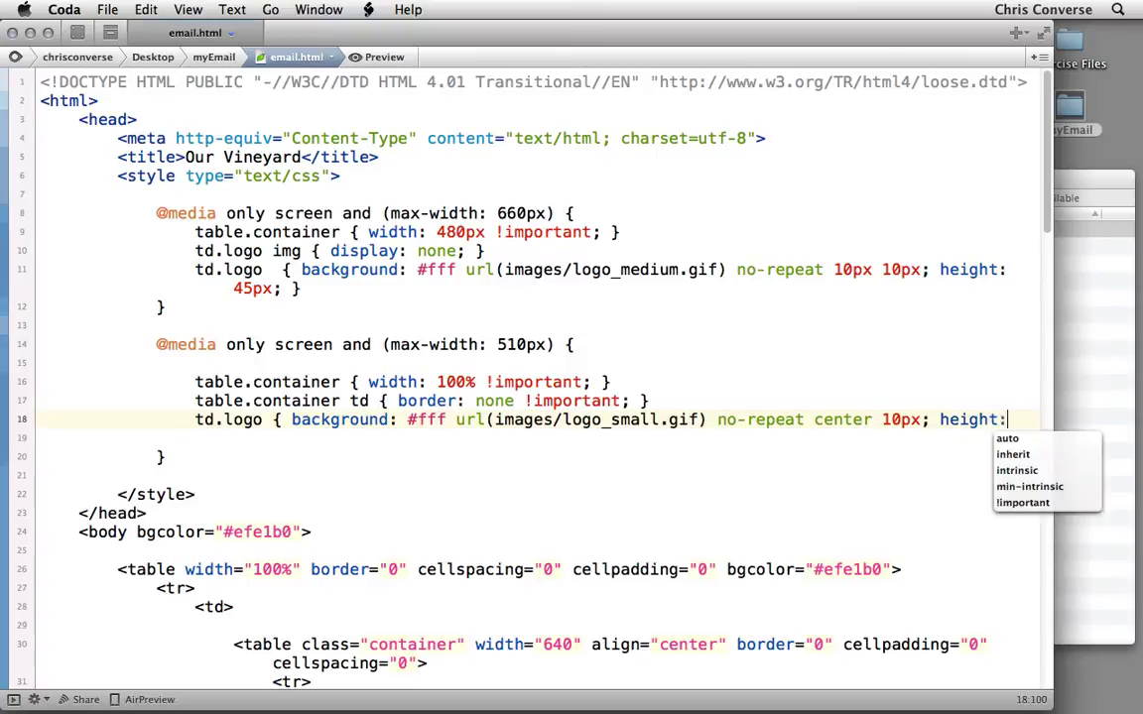
pyautogui.write(' 32px; }')
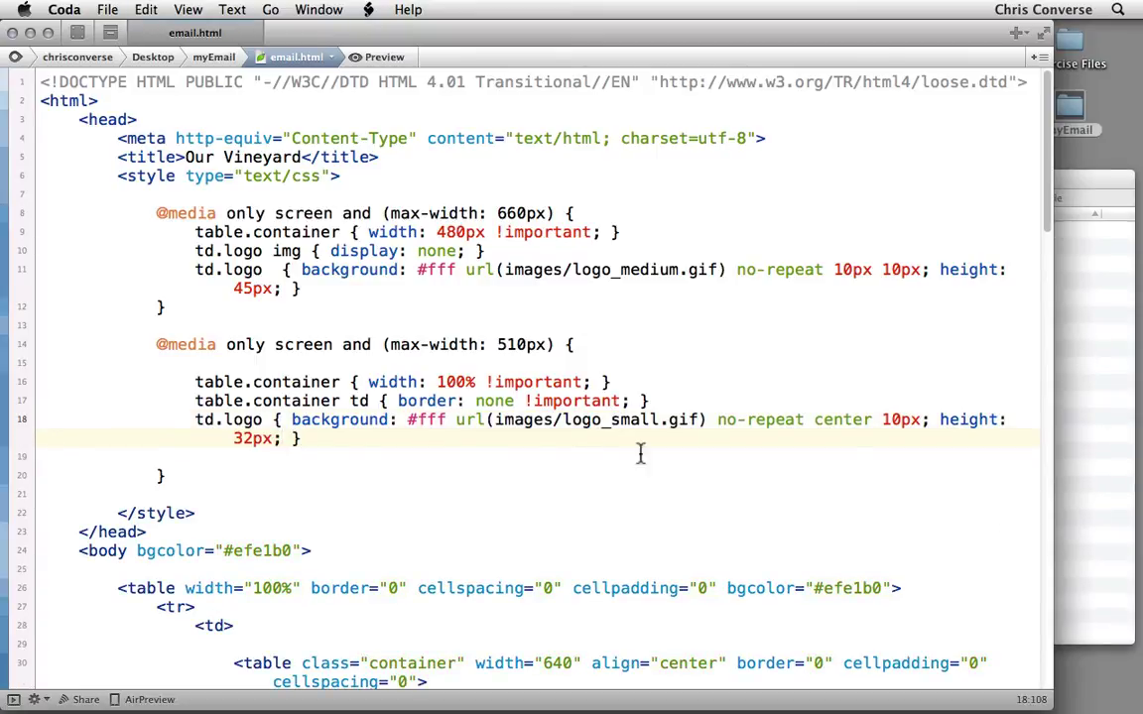
# Open email.html from the myEmail folder in Safari and narrow the window to trigger the small-screen styles
pyautogui.click(1122, 496)
pyautogui.doubleClick(917, 230)
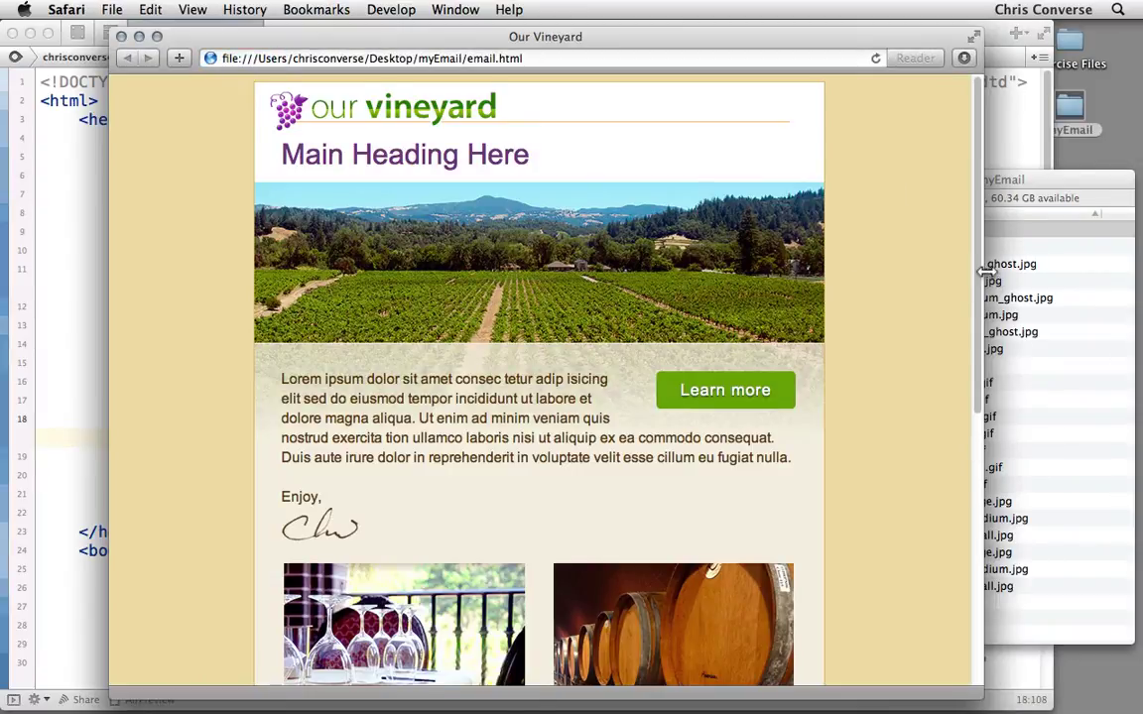
pyautogui.moveTo(982, 248); pyautogui.dragTo(691, 248)
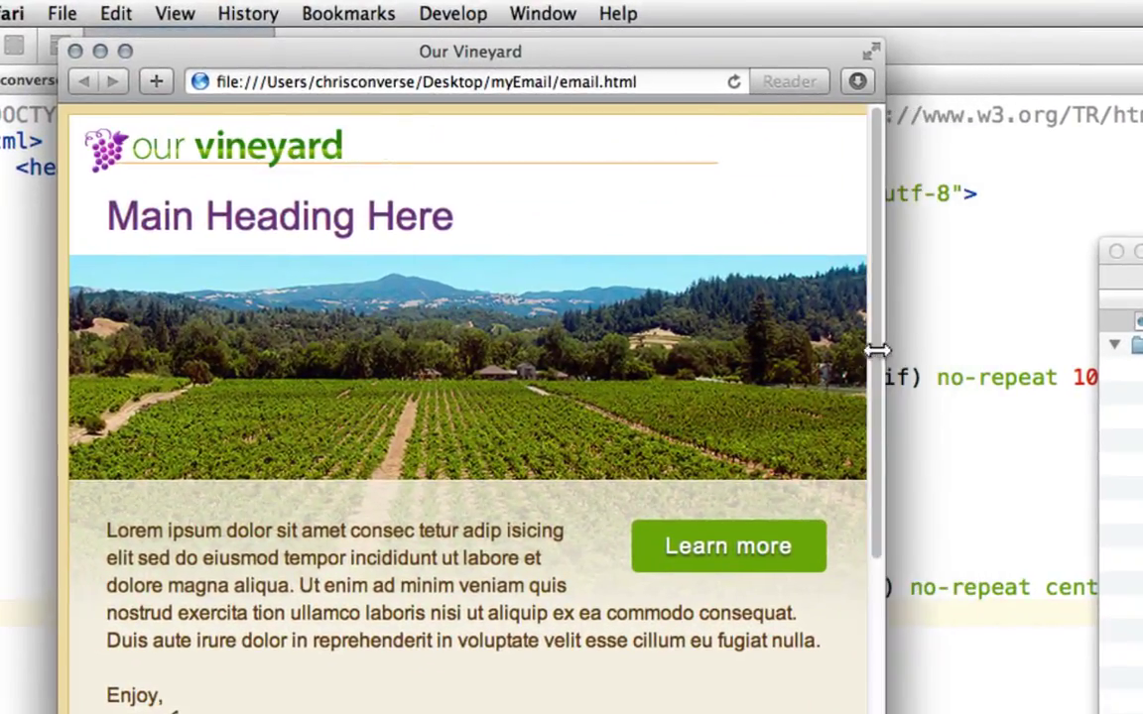
pyautogui.moveTo(803, 310); pyautogui.dragTo(683, 344)
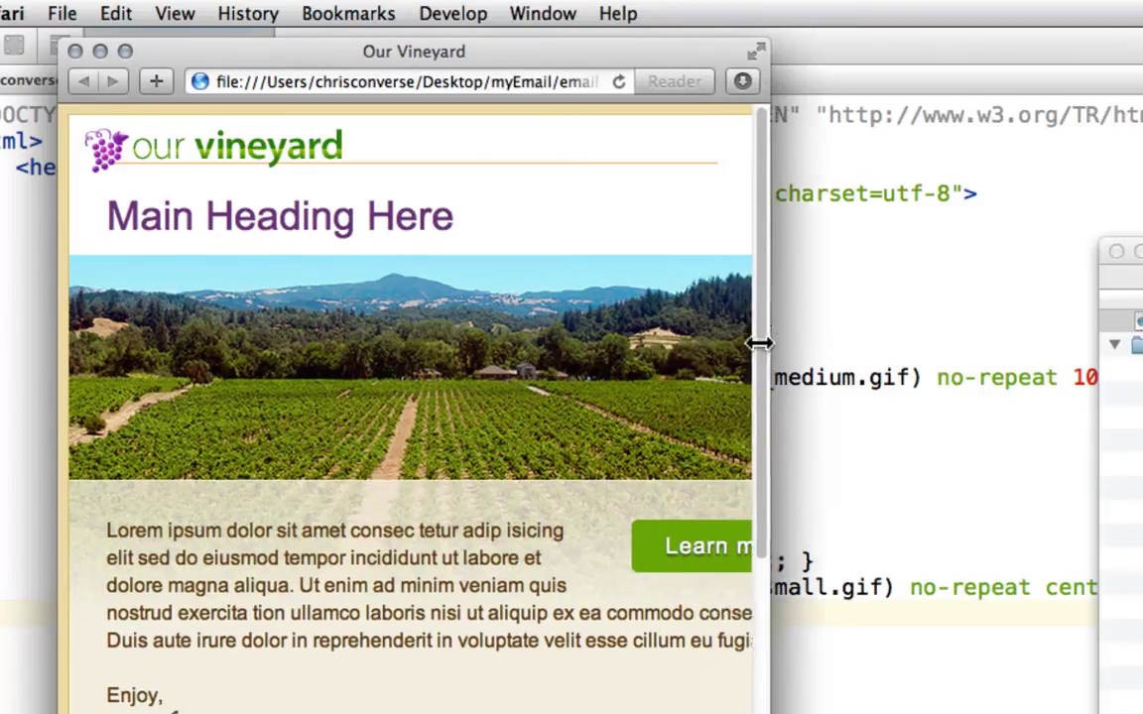